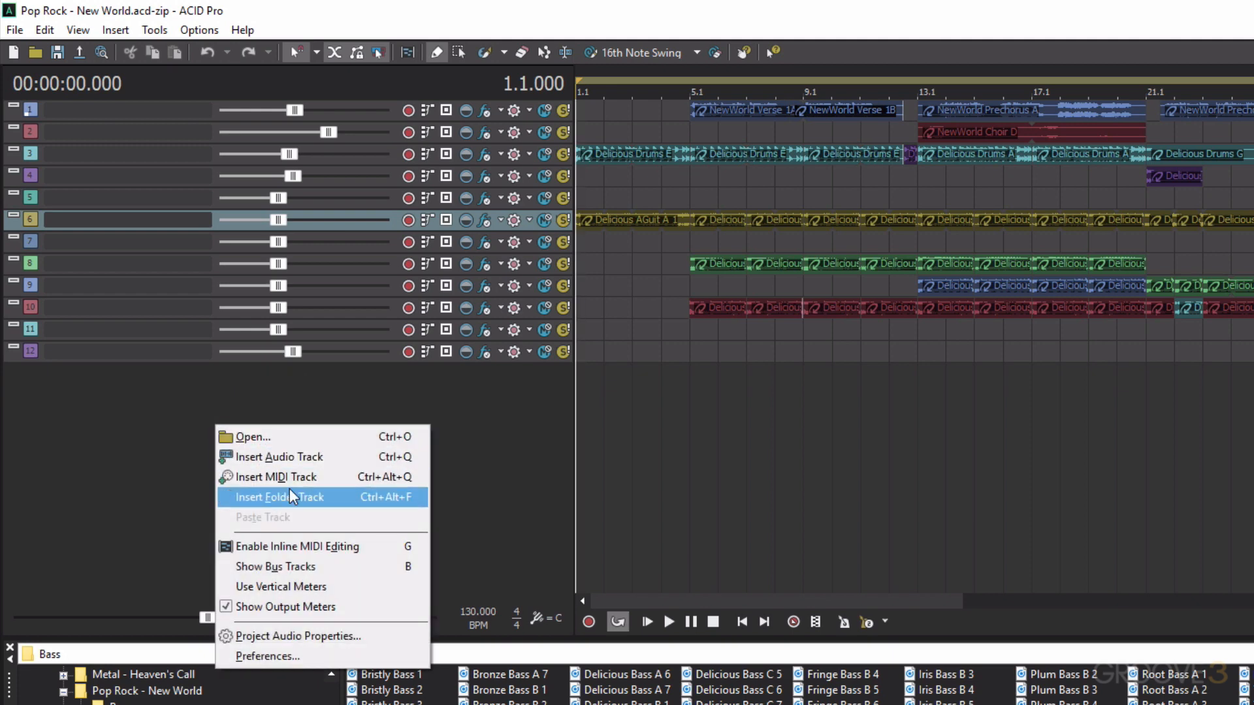
- Enlarge track 1 vertically to reset its pan to Center, and return the track to its compact height
{"action": "left_click", "coordinate": [422, 377]}
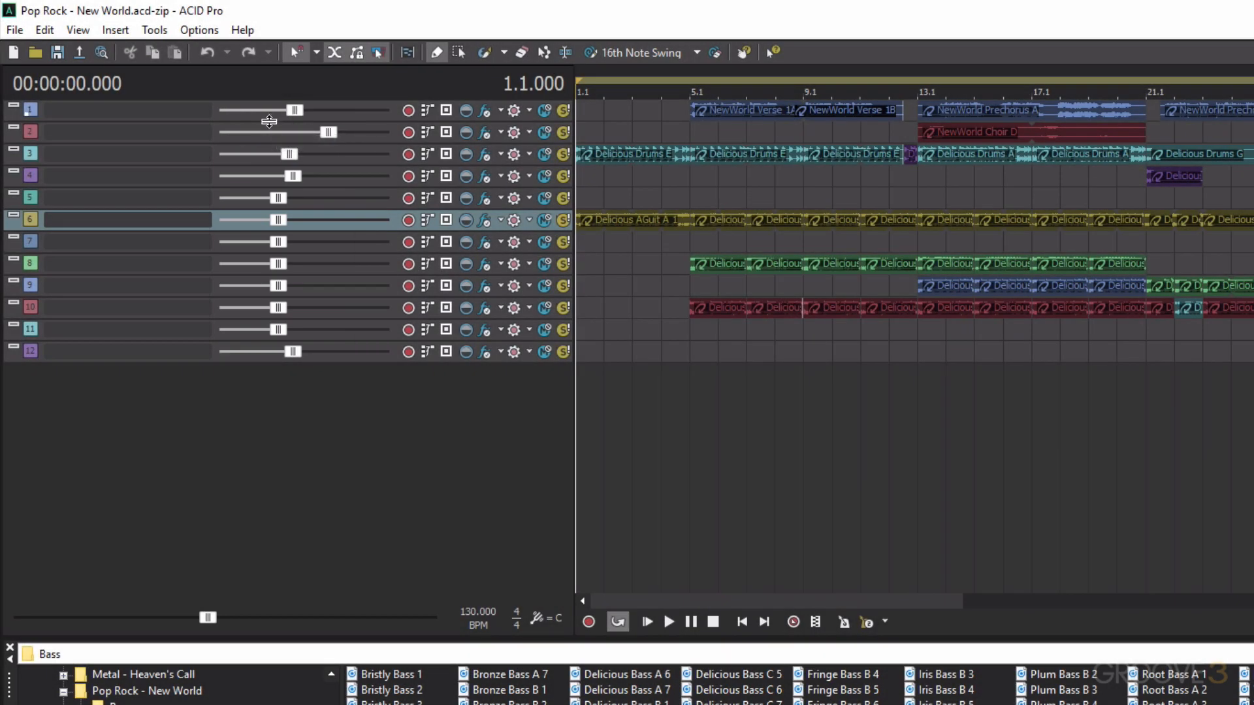
{"action": "left_click_drag", "start_coordinate": [269, 122], "coordinate": [274, 218]}
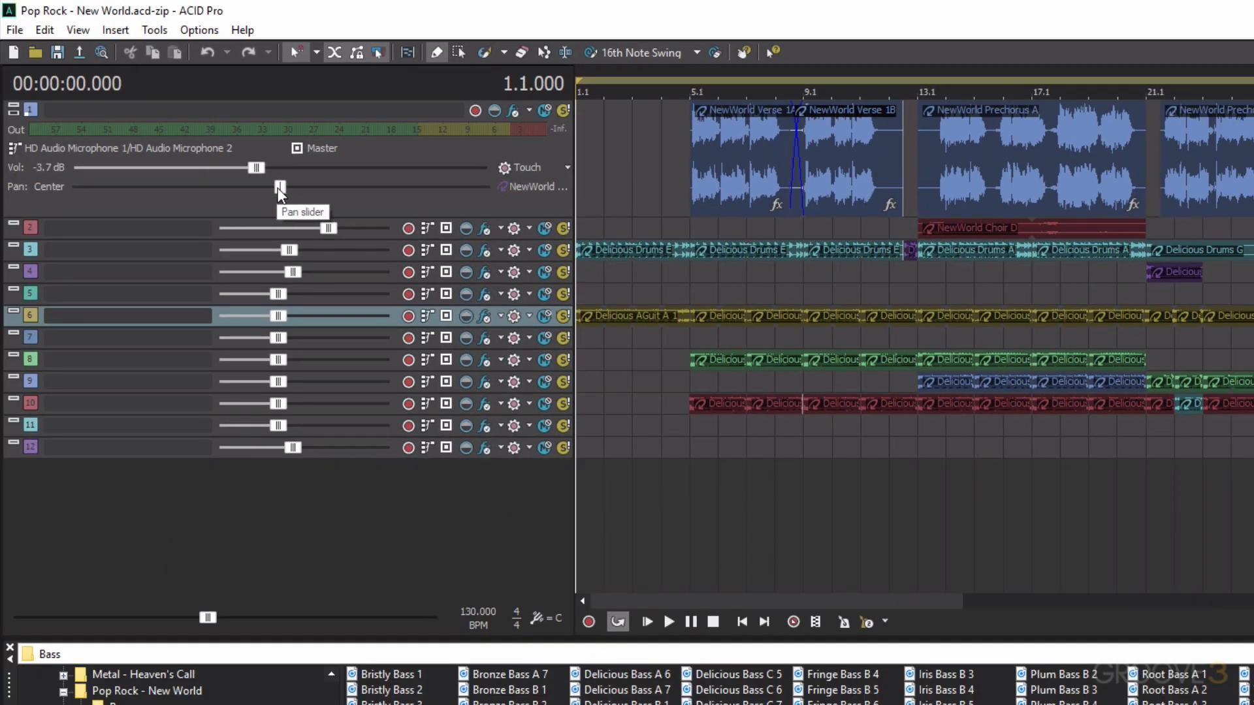
{"action": "left_click", "coordinate": [280, 187]}
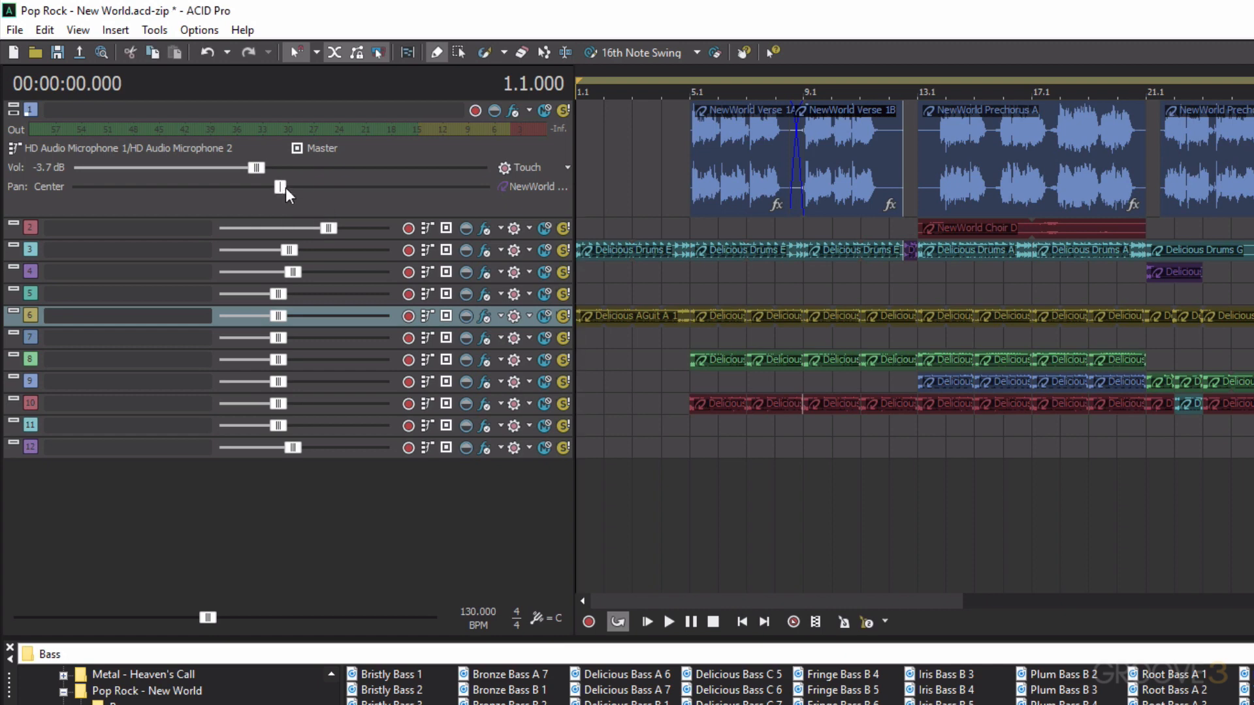
{"action": "double_click", "coordinate": [285, 186]}
{"action": "left_click_drag", "start_coordinate": [111, 217], "coordinate": [123, 123]}
{"action": "left_click", "coordinate": [131, 134]}
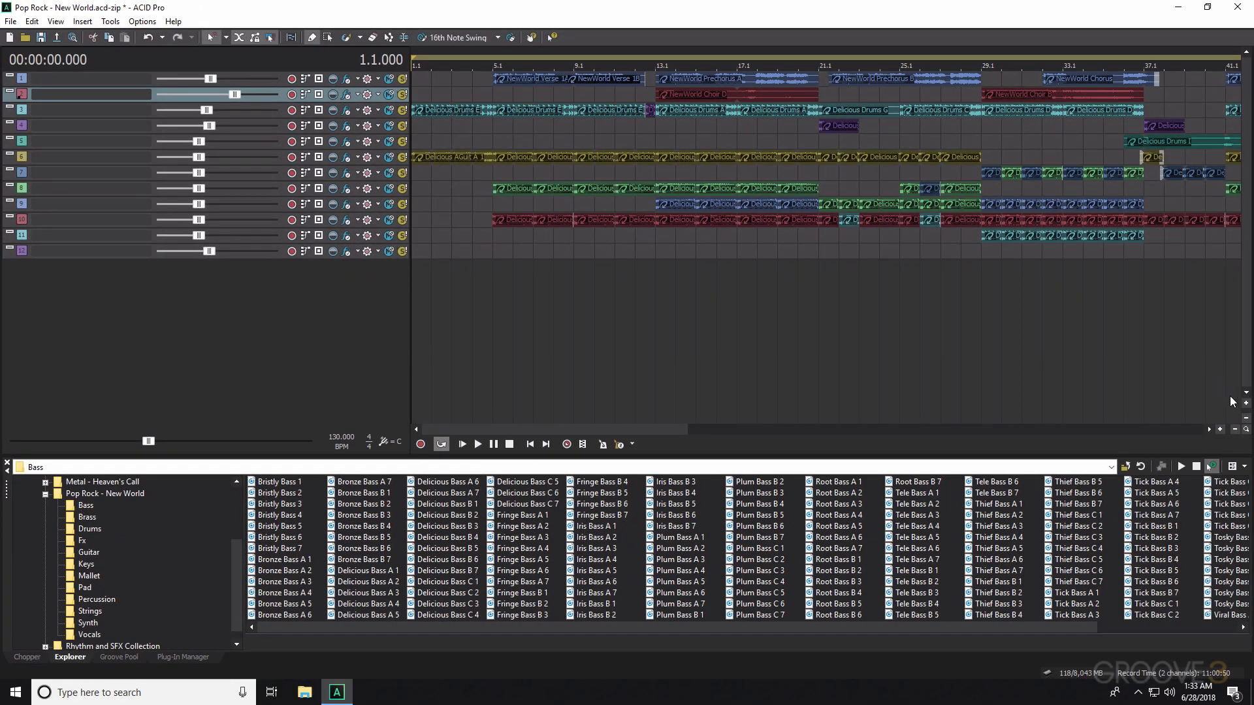
- Increase the height of all tracks several levels and reduce it back to a compact size
{"action": "left_click", "coordinate": [1247, 406]}
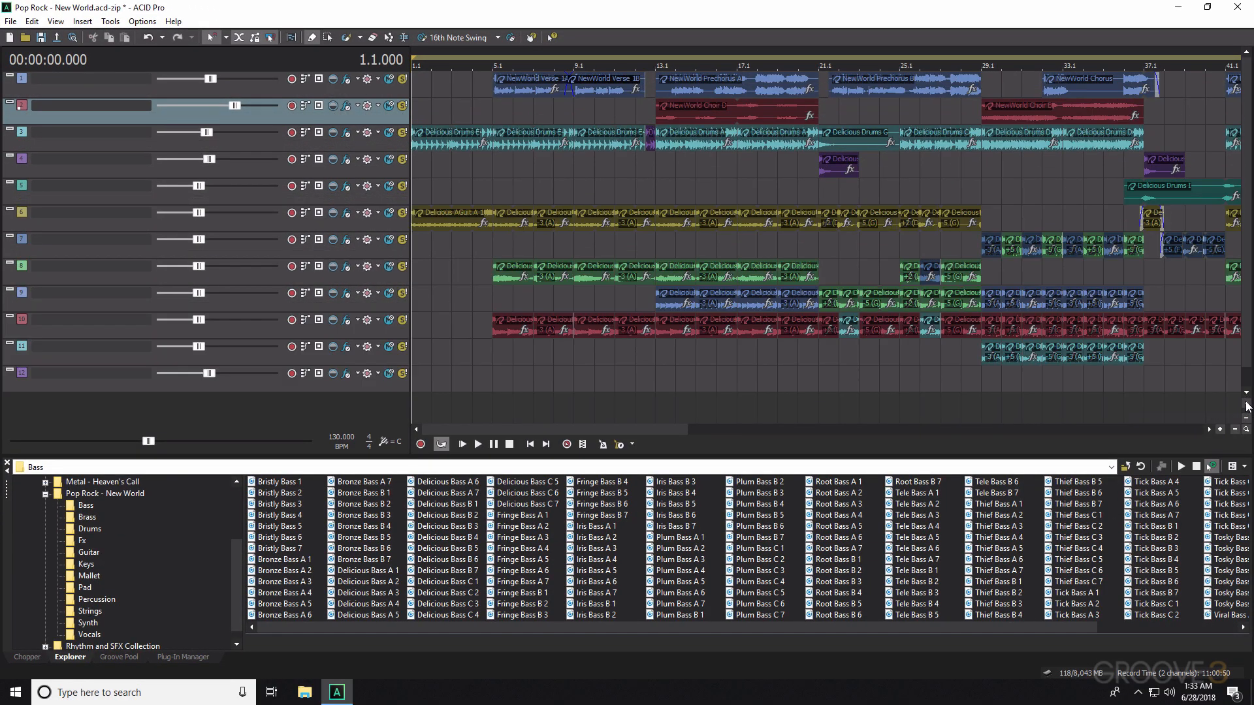
{"action": "left_click", "coordinate": [1246, 405]}
{"action": "left_click", "coordinate": [1247, 405]}
{"action": "left_click", "coordinate": [1247, 405]}
{"action": "left_click", "coordinate": [1246, 405]}
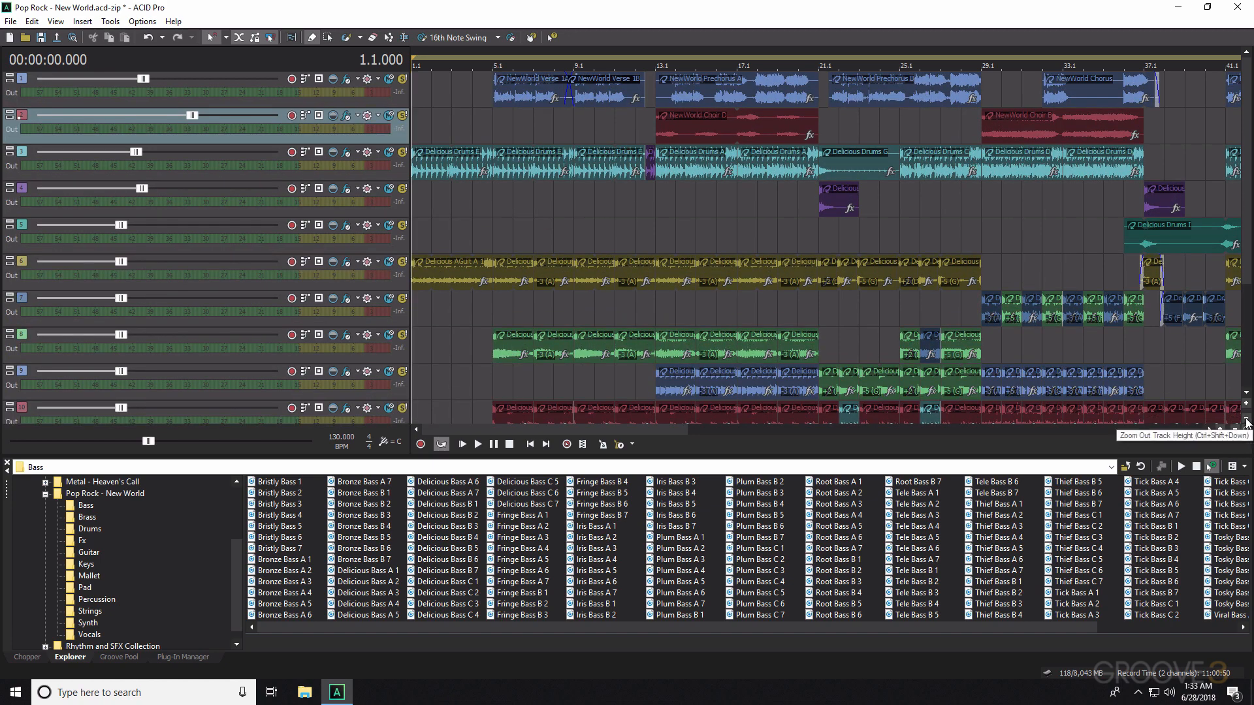
{"action": "left_click", "coordinate": [1247, 422]}
{"action": "left_click", "coordinate": [1247, 422]}
{"action": "left_click", "coordinate": [1247, 422]}
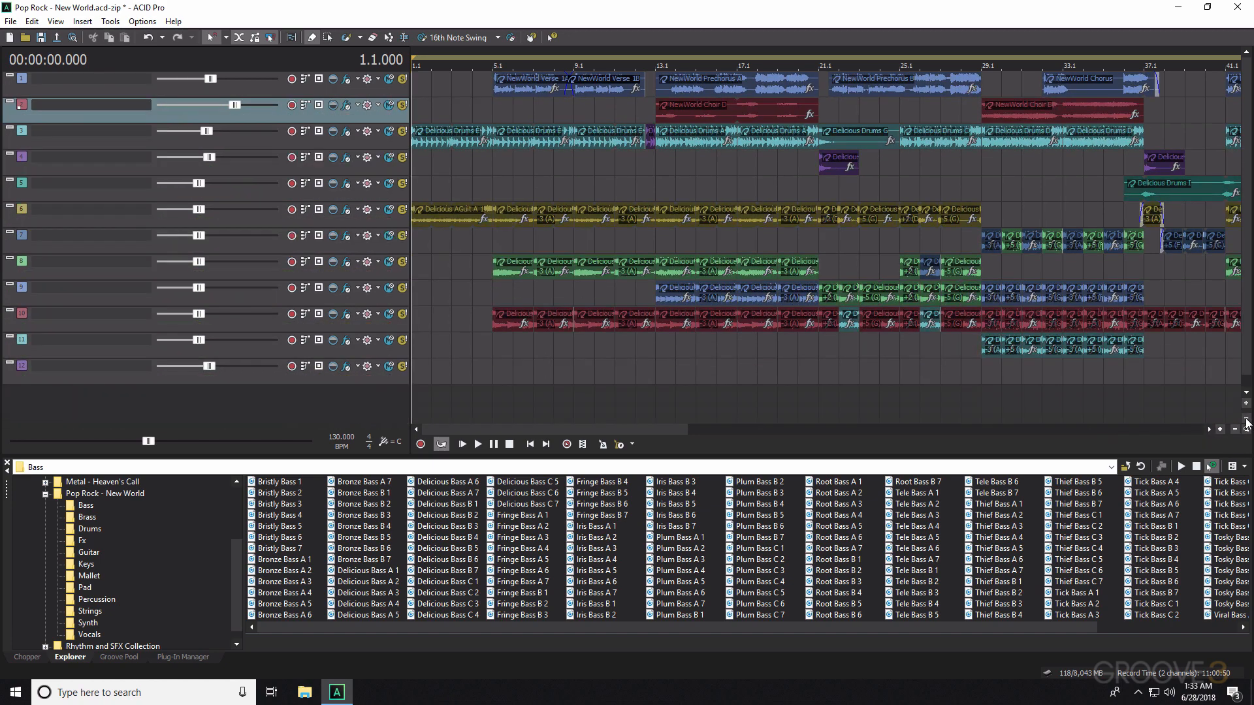
{"action": "left_click", "coordinate": [1247, 422]}
{"action": "left_click", "coordinate": [1247, 422]}
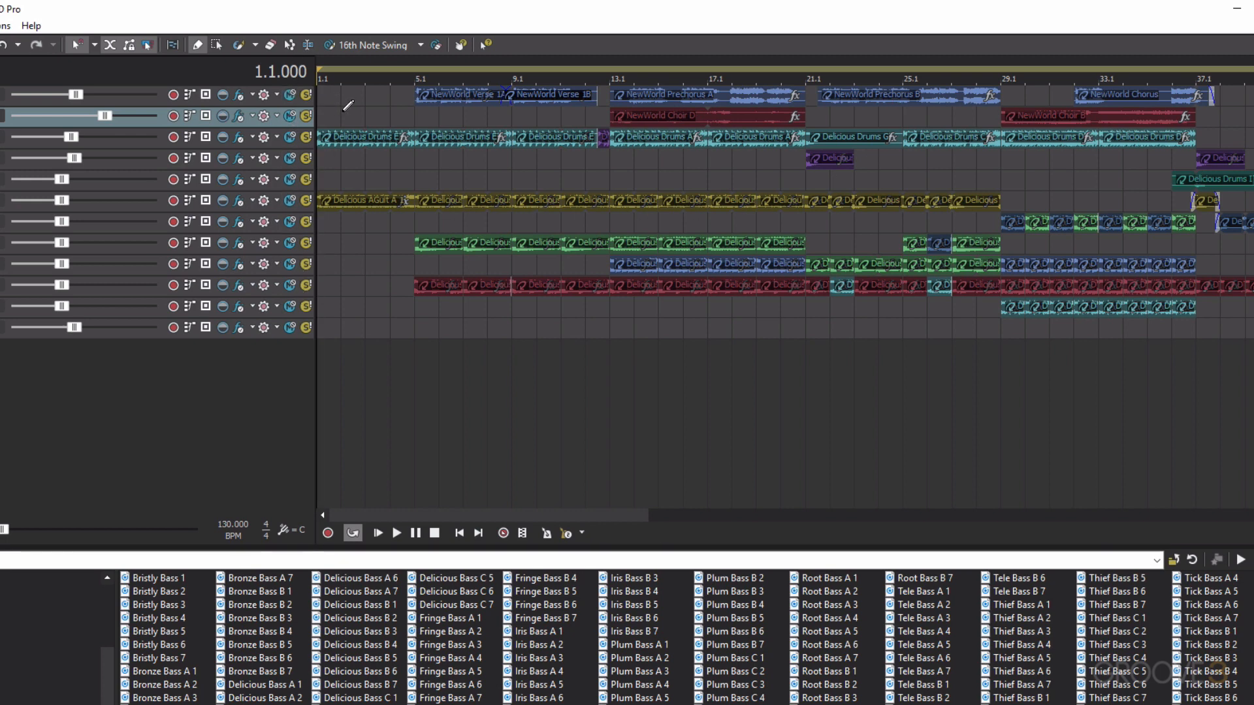
- Move the cursor through several timeline positions up to 11.1 and start playback from there
{"action": "left_click", "coordinate": [344, 110]}
{"action": "left_click", "coordinate": [390, 110]}
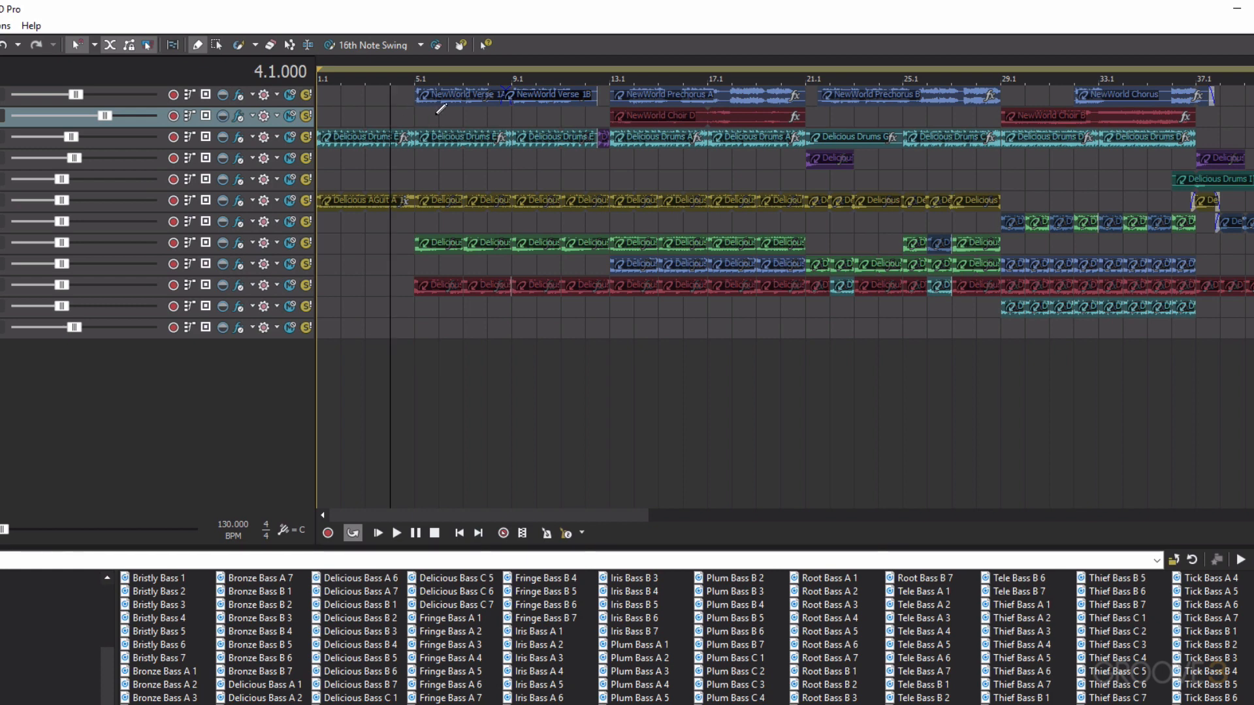
{"action": "left_click", "coordinate": [438, 111]}
{"action": "left_click", "coordinate": [516, 115]}
{"action": "left_click", "coordinate": [566, 115]}
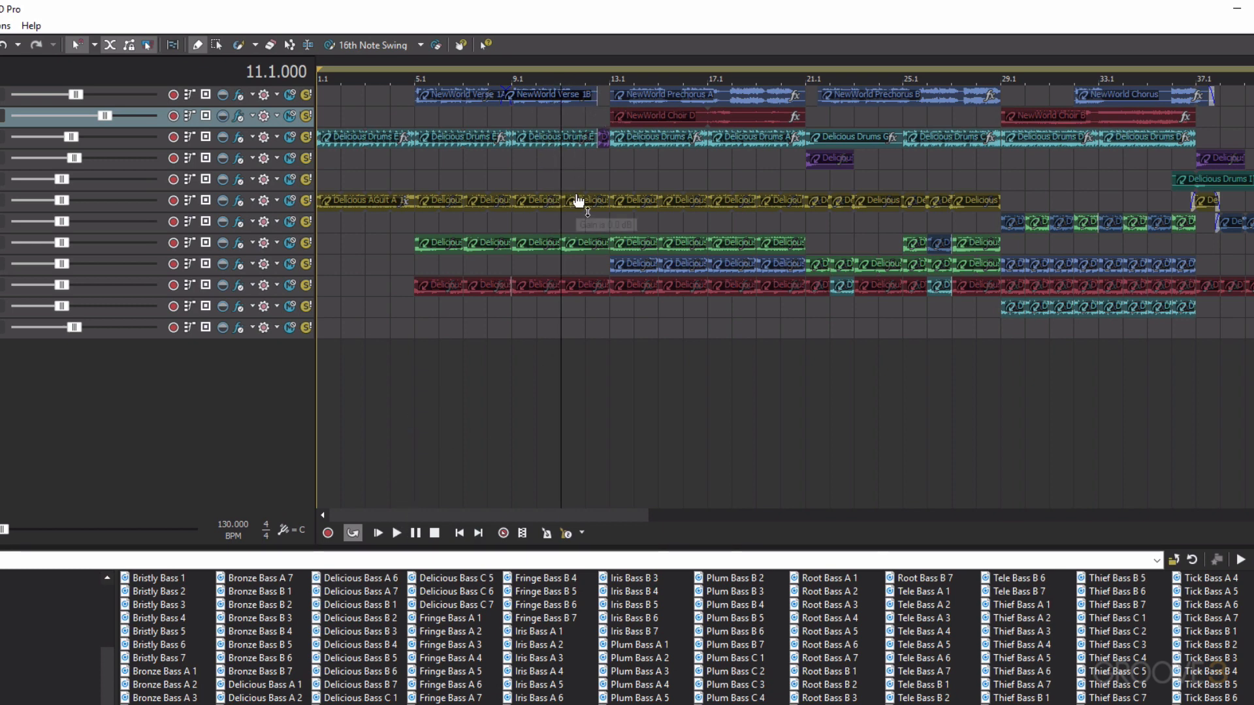
{"action": "left_click", "coordinate": [397, 534]}
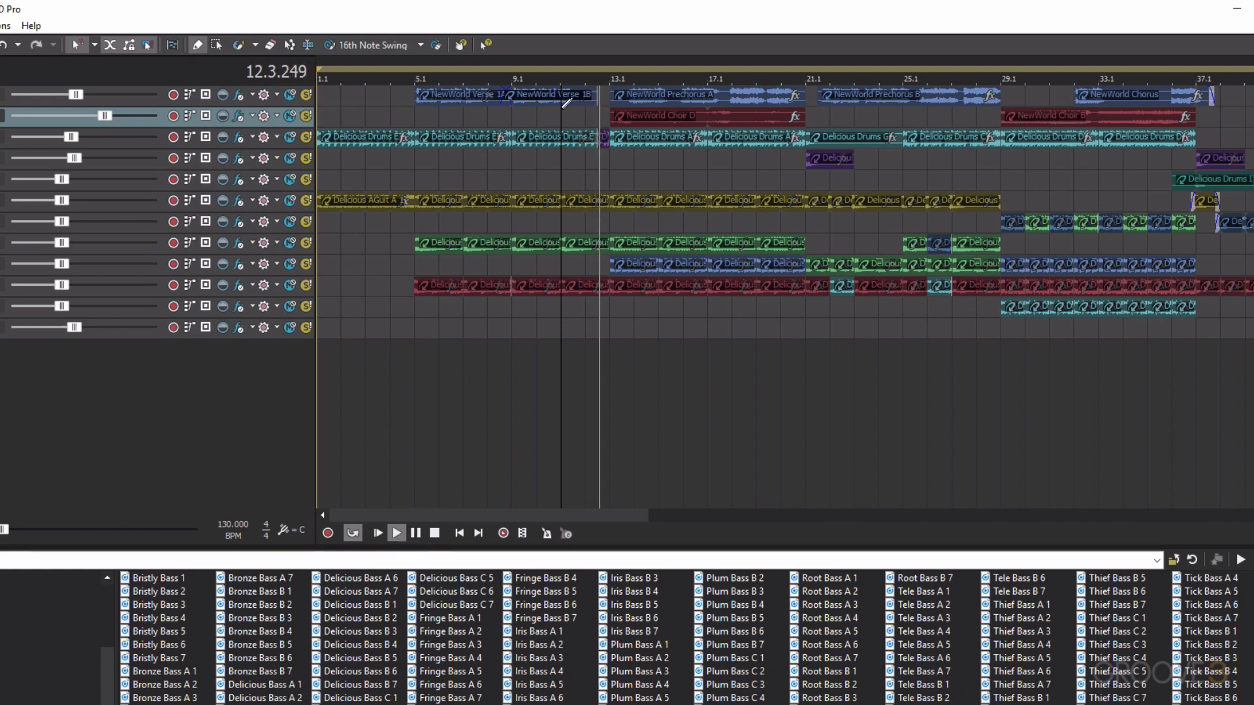
- Place the cursor at 9.1 on track 4 during playback, stop, and restart playback from that position
{"action": "left_click", "coordinate": [512, 157]}
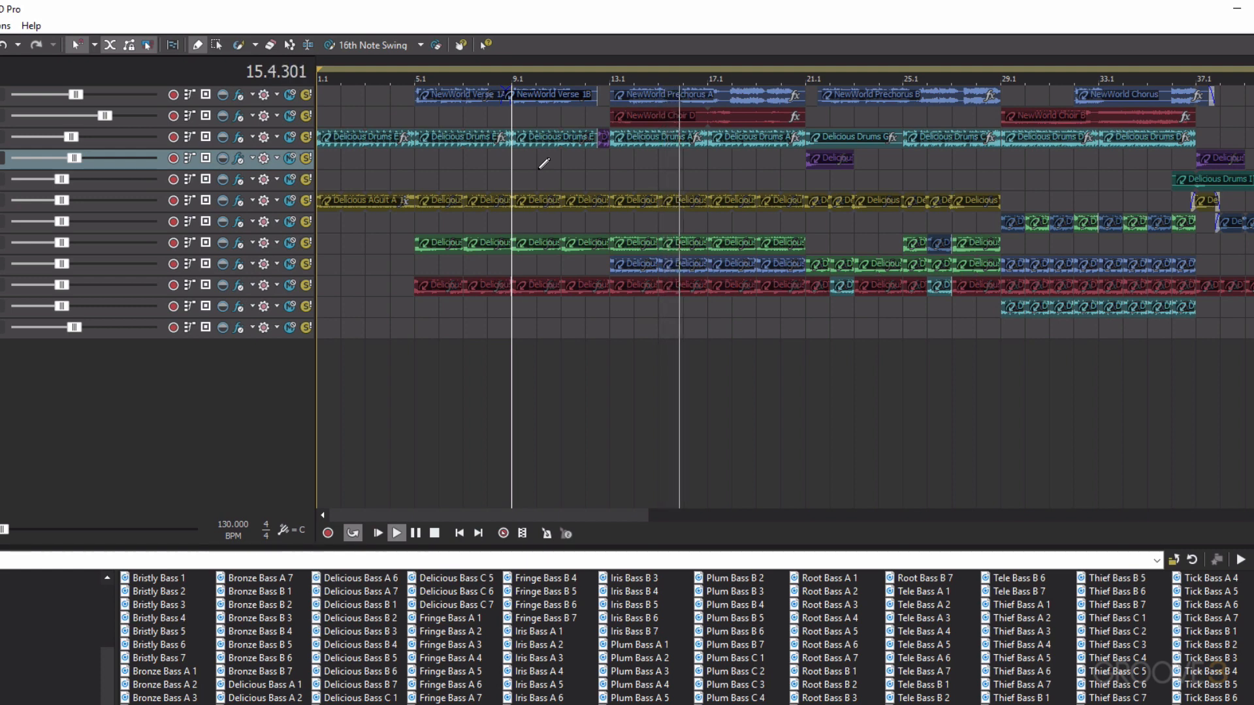
{"action": "key", "text": "space"}
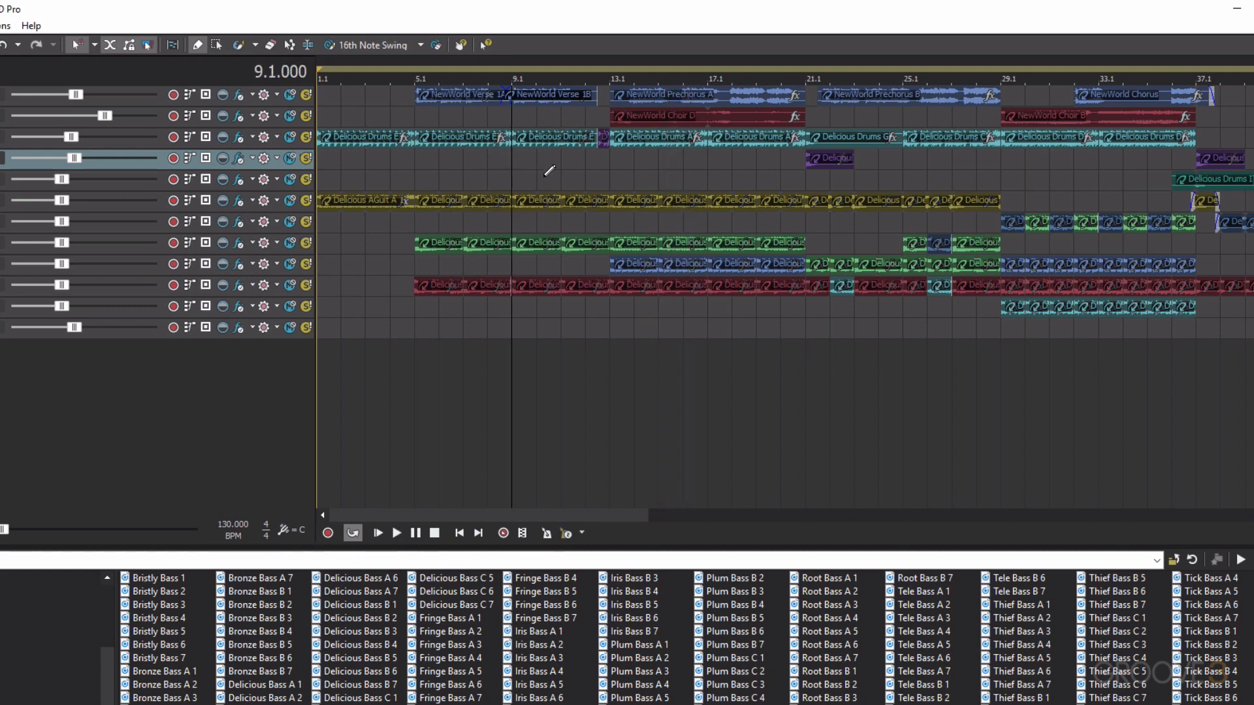
{"action": "key", "text": "space"}
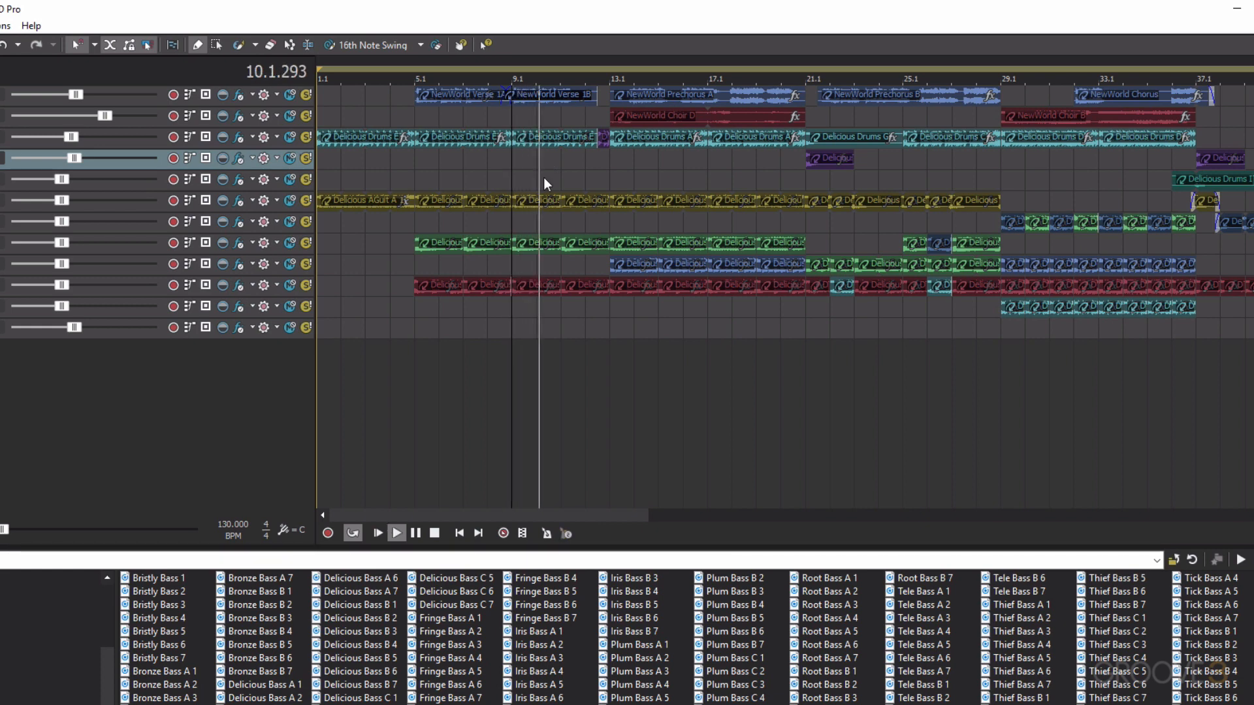
- Place the cursor at 14.1 during playback, stop playback, and move the cursor to 6.1
{"action": "left_click", "coordinate": [640, 174]}
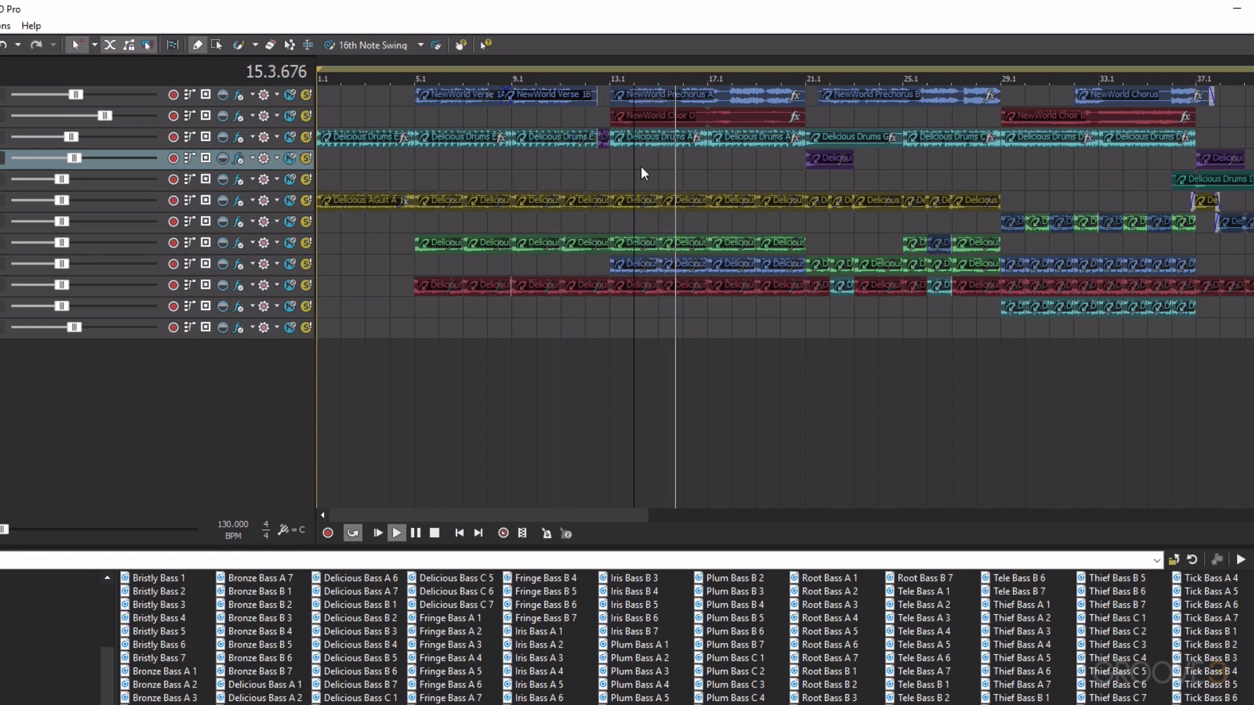
{"action": "key", "text": "space"}
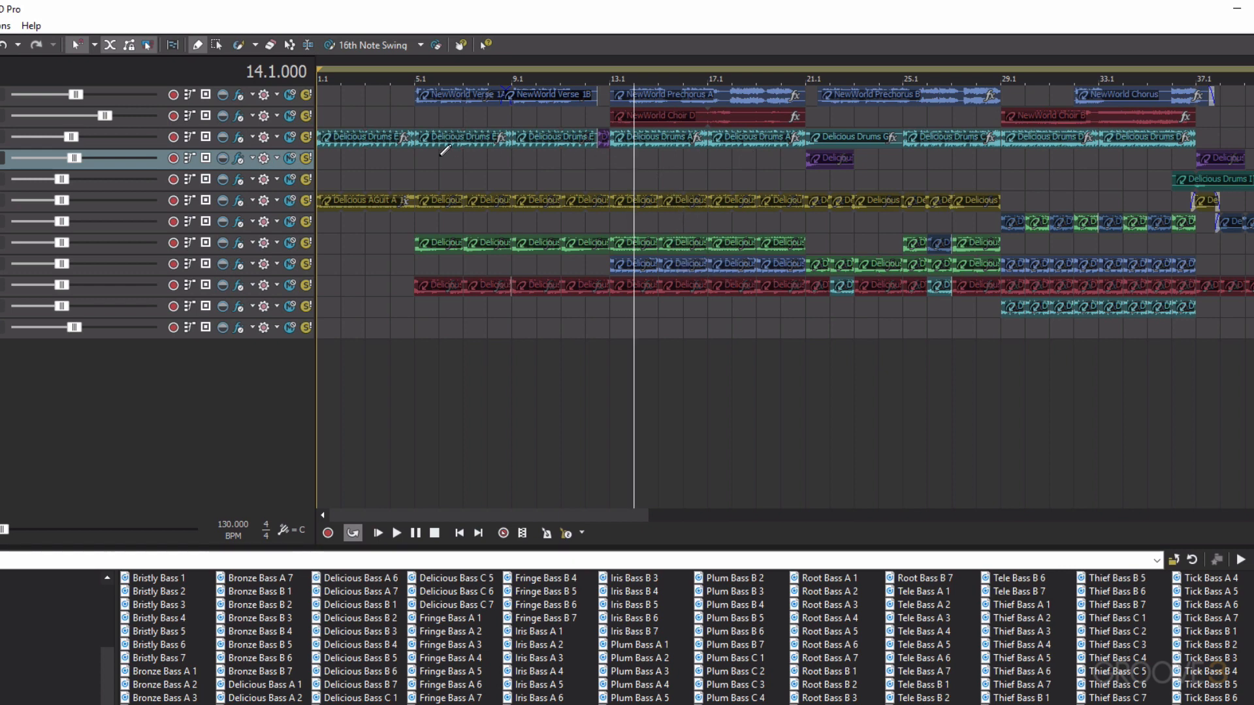
{"action": "left_click", "coordinate": [440, 154]}
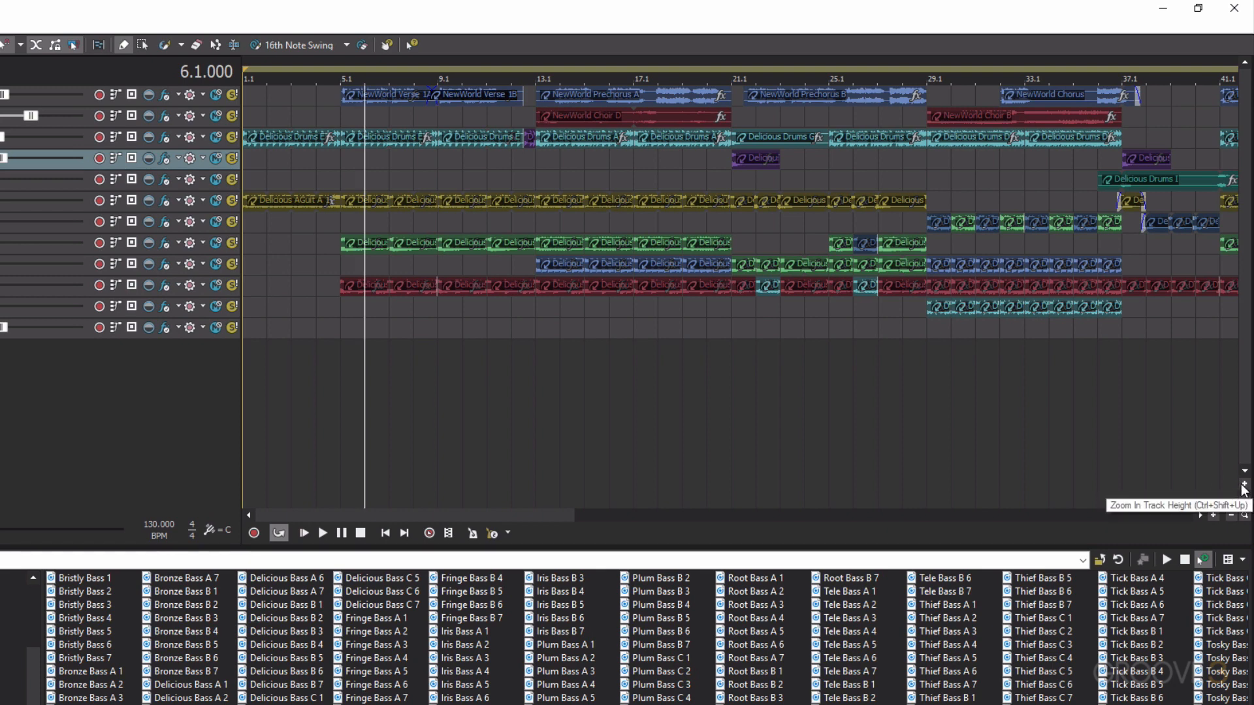
- Zoom the timeline in and out in time around the cursor at 6.1
{"action": "left_click", "coordinate": [1213, 515]}
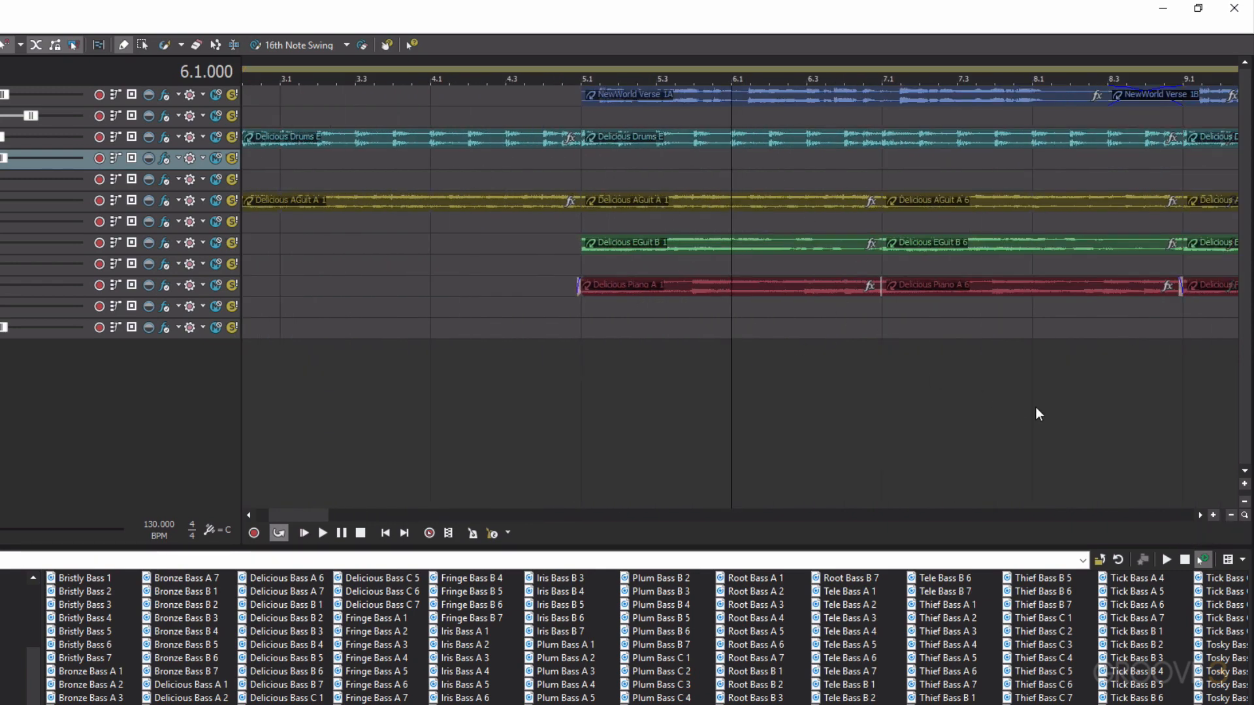
{"action": "left_click", "coordinate": [1232, 515]}
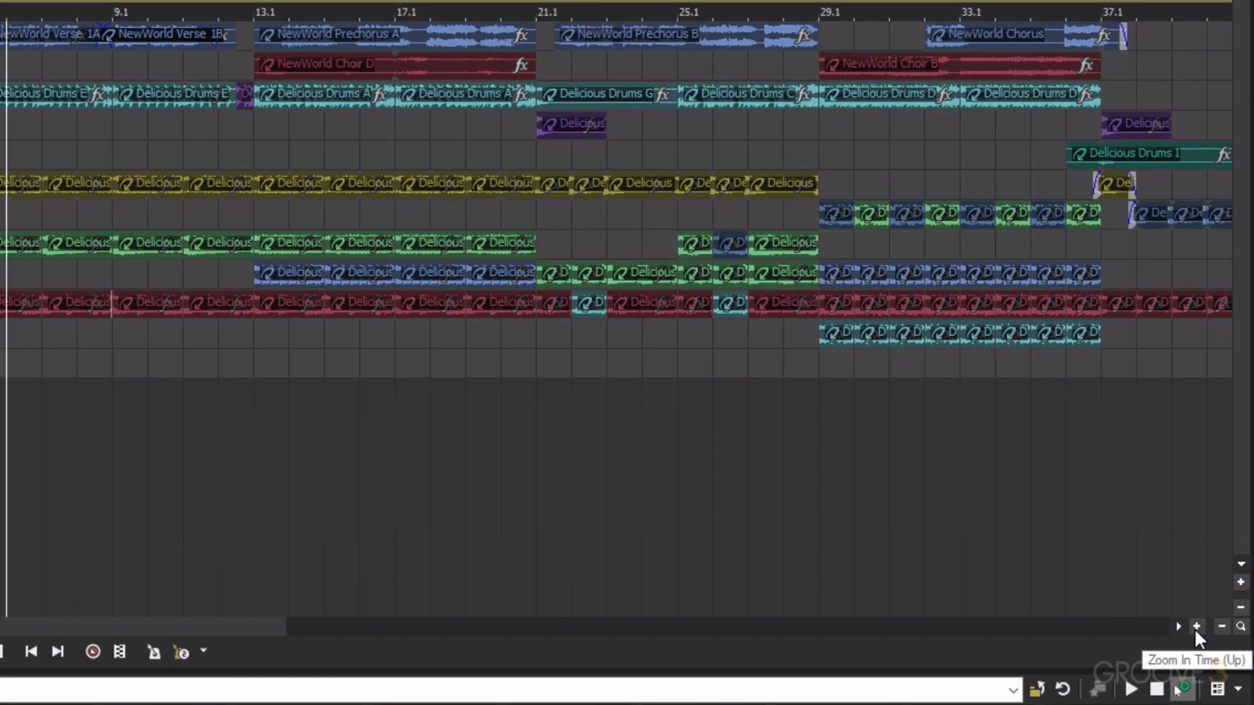
{"action": "left_click", "coordinate": [1194, 627]}
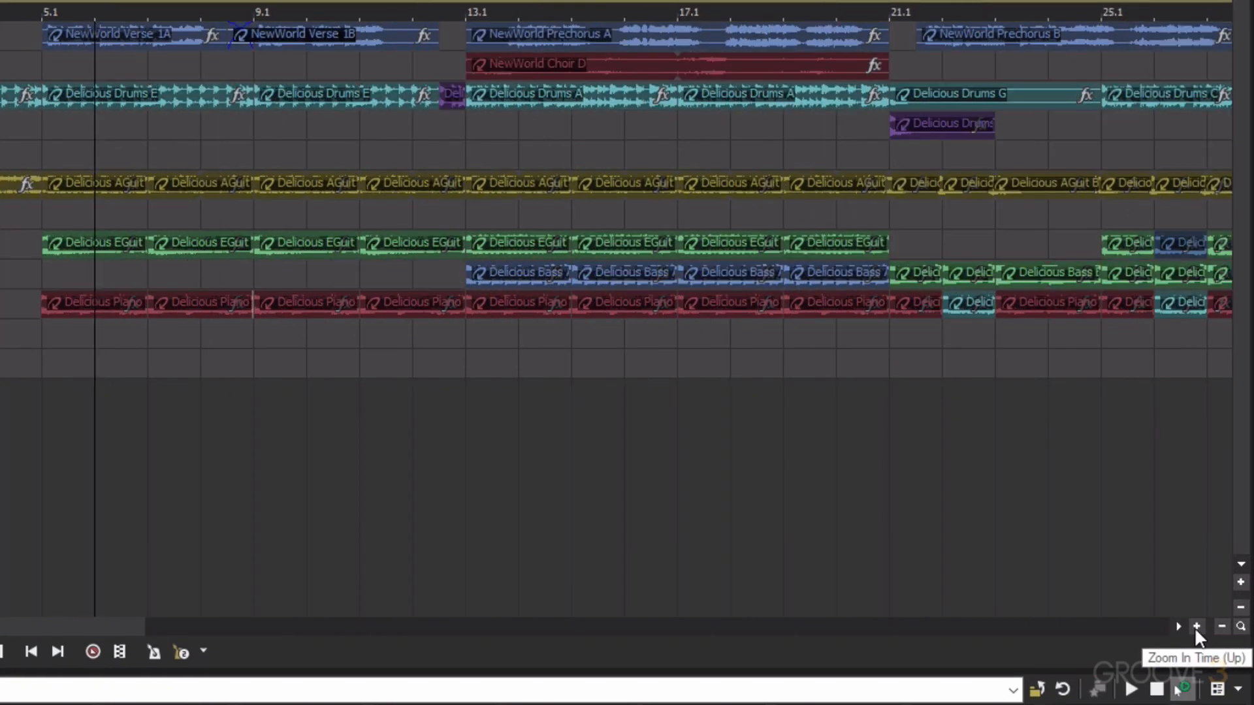
{"action": "key", "text": "Down"}
{"action": "key", "text": "Down"}
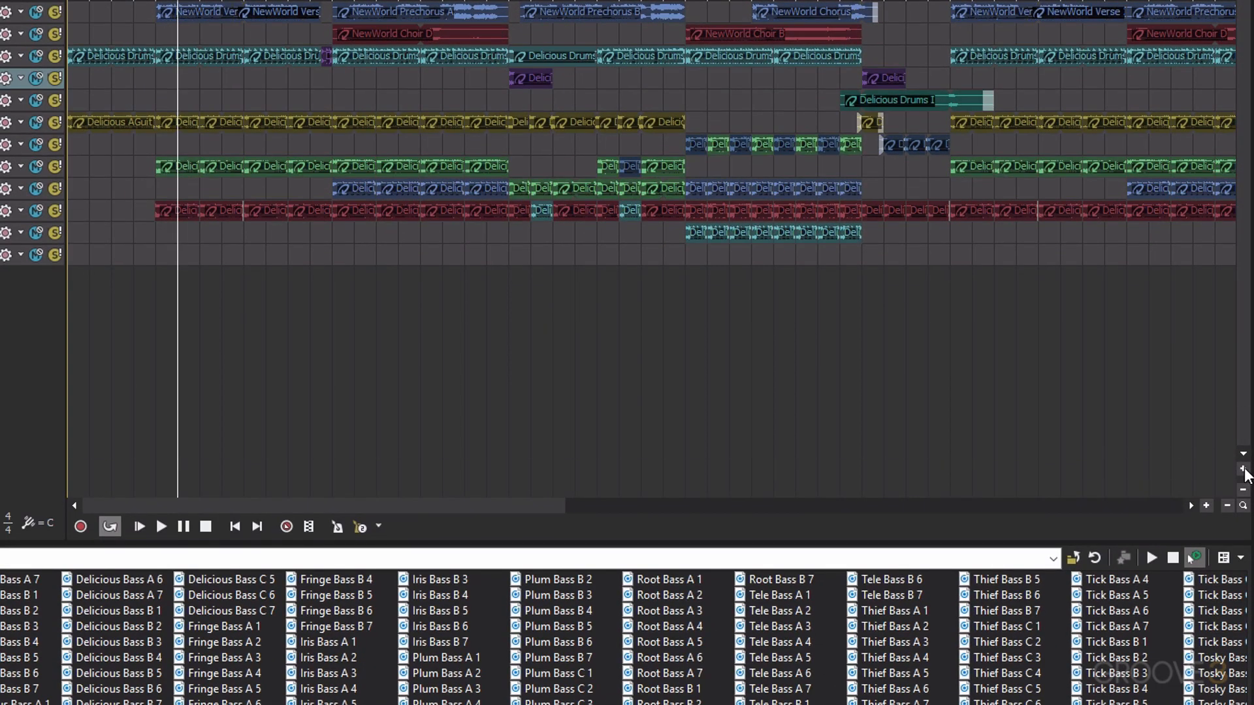
- Zoom the track height in and out, leaving all twelve tracks fitting in view
{"action": "key", "text": "ctrl+shift+Down"}
{"action": "key", "text": "ctrl+shift+Up"}
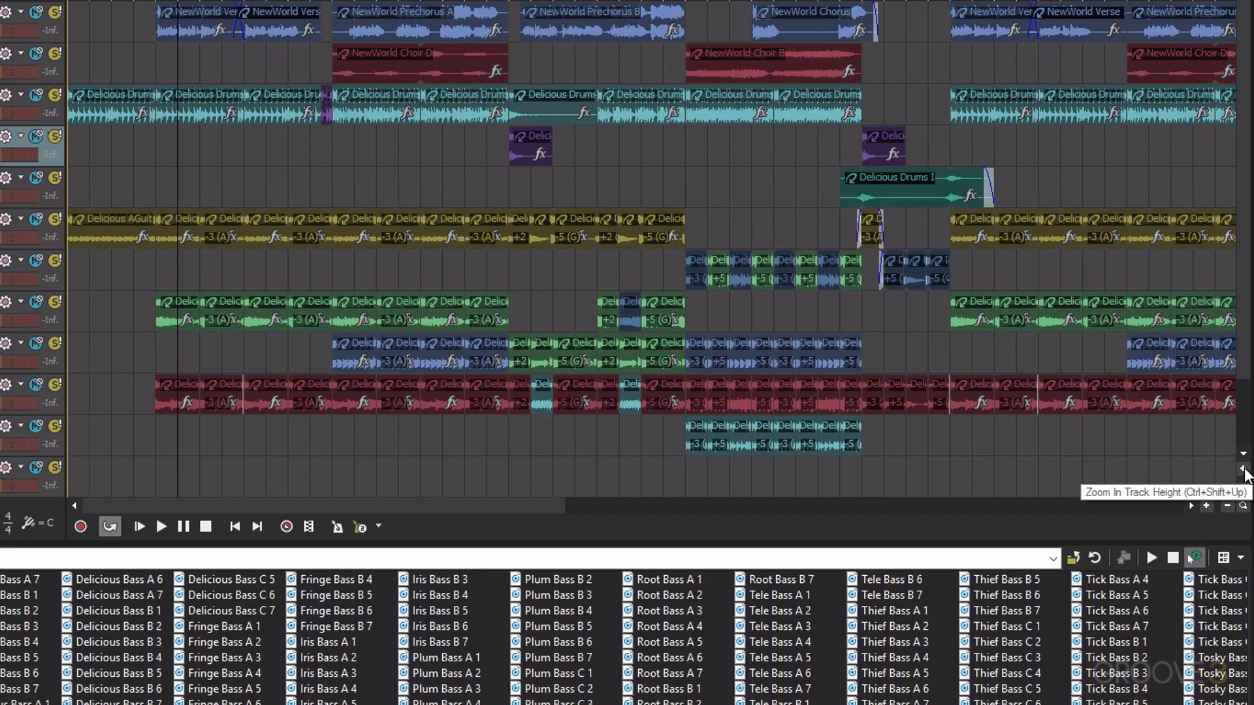
{"action": "key", "text": "ctrl+shift+Down"}
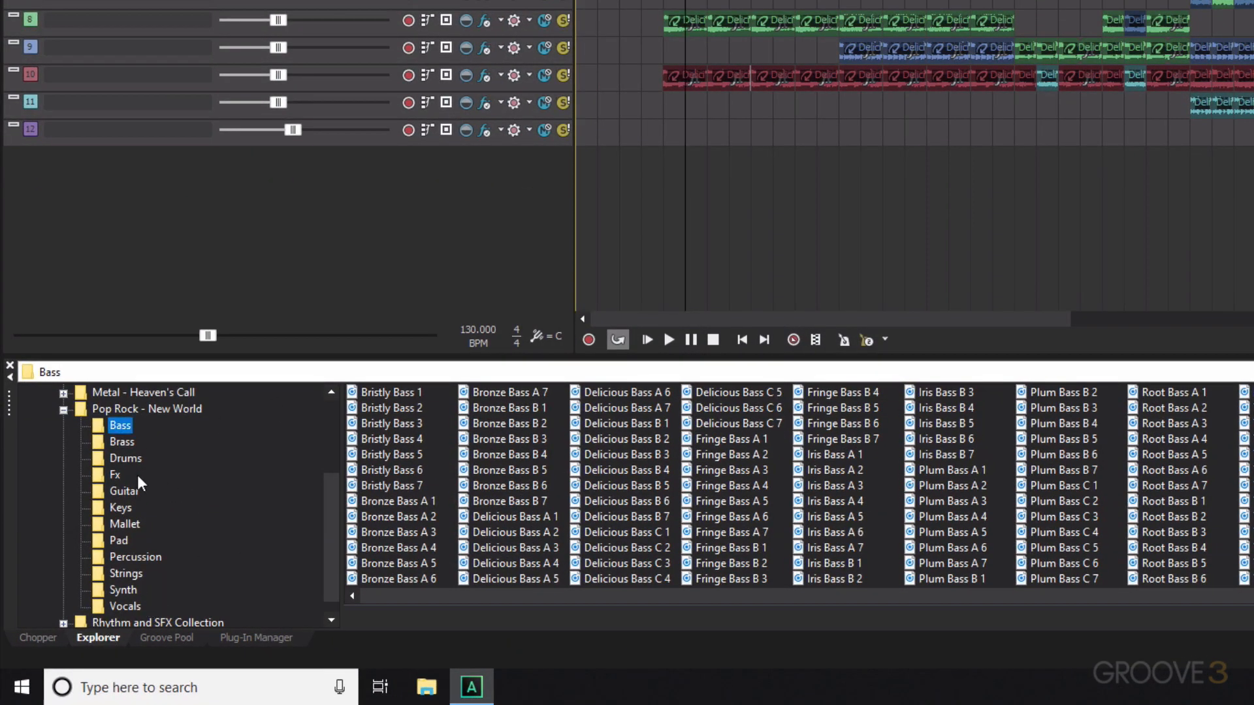
- Look through the Guitar and Pad loop folders and the Groove Pool, Plug-In Manager and Chopper windows, returning to the Explorer
{"action": "left_click", "coordinate": [125, 492]}
{"action": "left_click", "coordinate": [121, 542]}
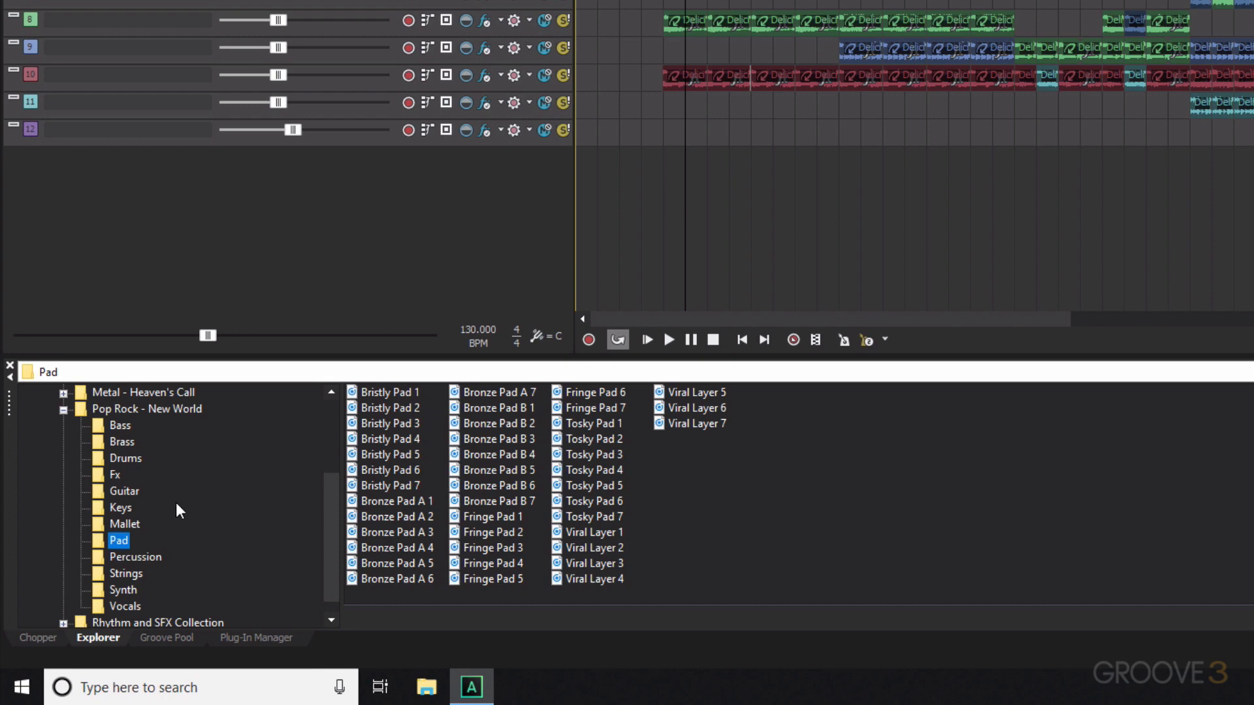
{"action": "left_click", "coordinate": [150, 639]}
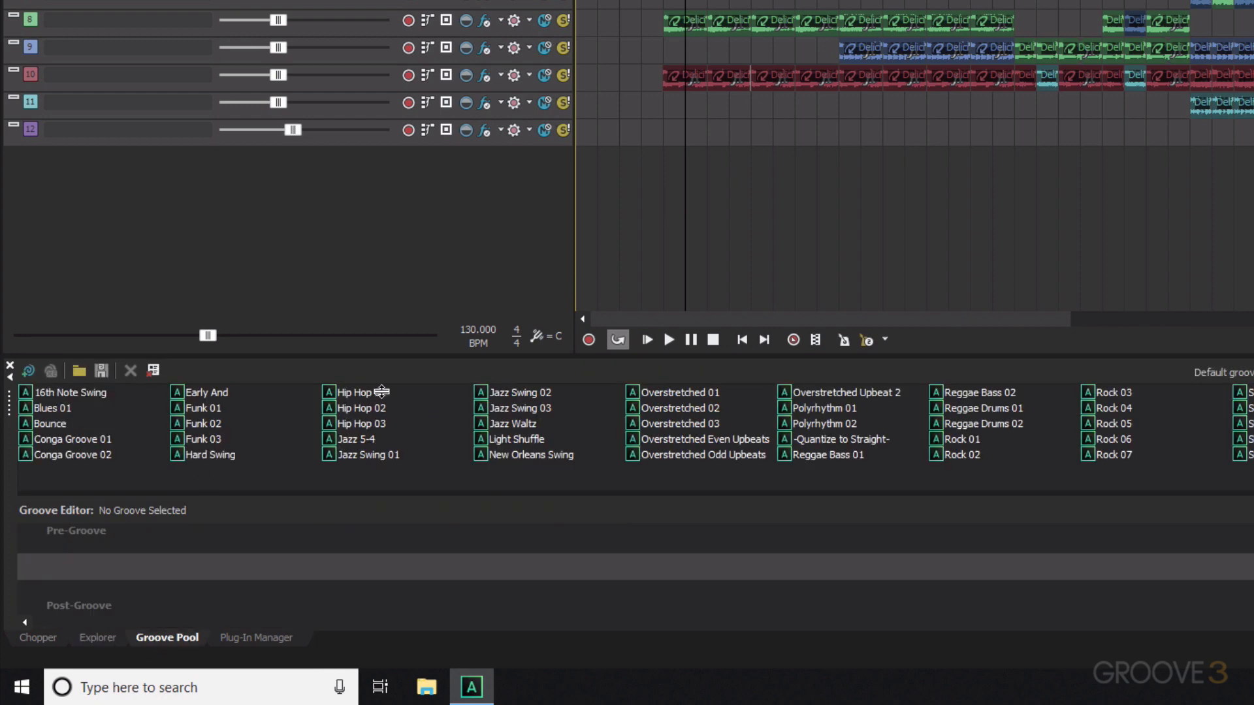
{"action": "left_click", "coordinate": [228, 638]}
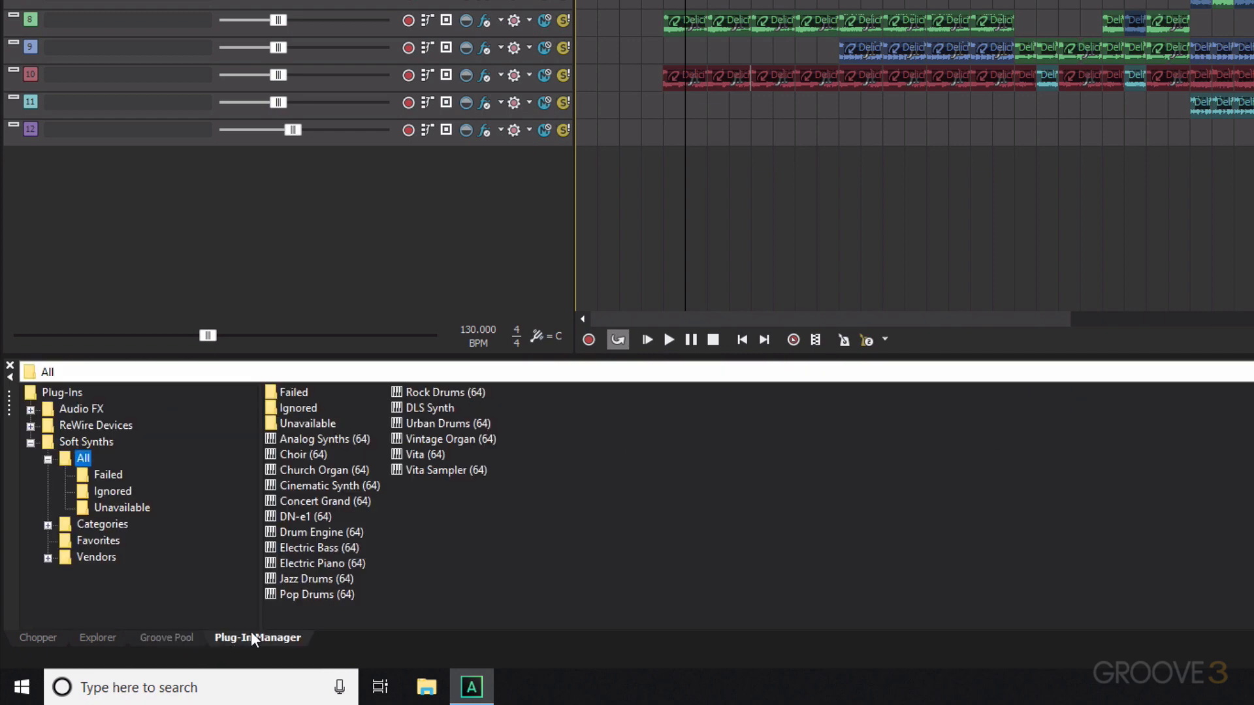
{"action": "left_click", "coordinate": [40, 638]}
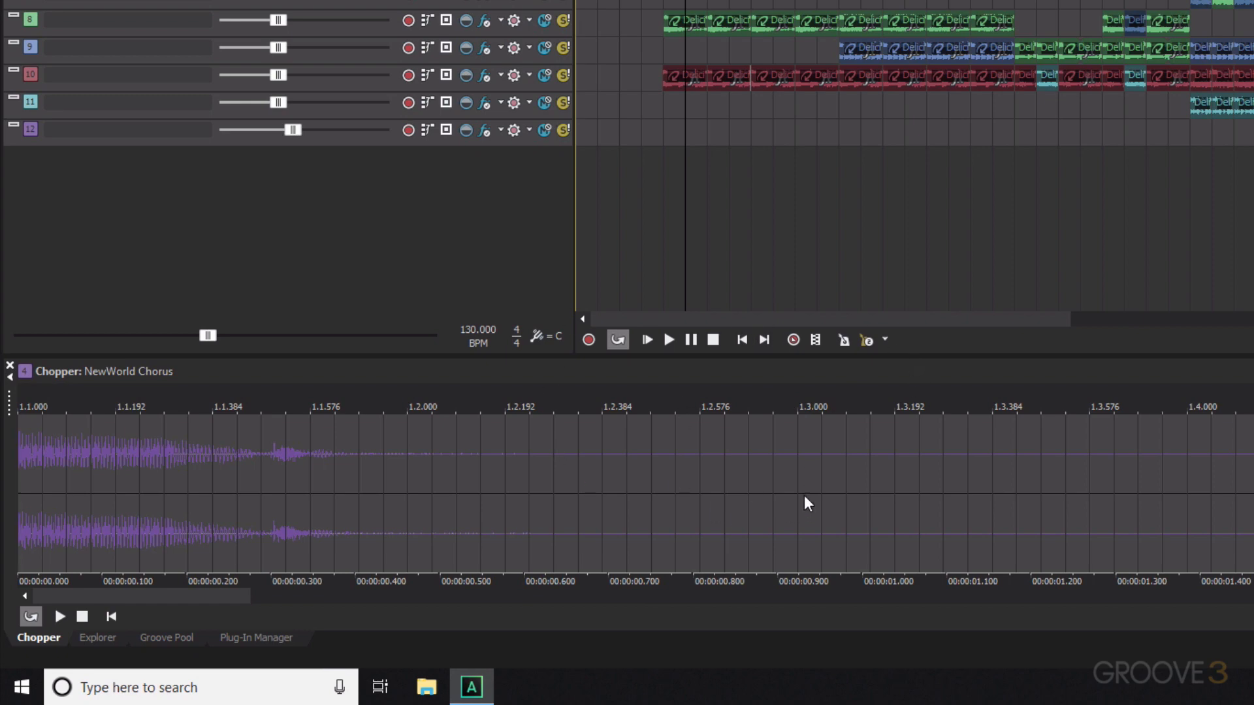
{"action": "left_click", "coordinate": [107, 638]}
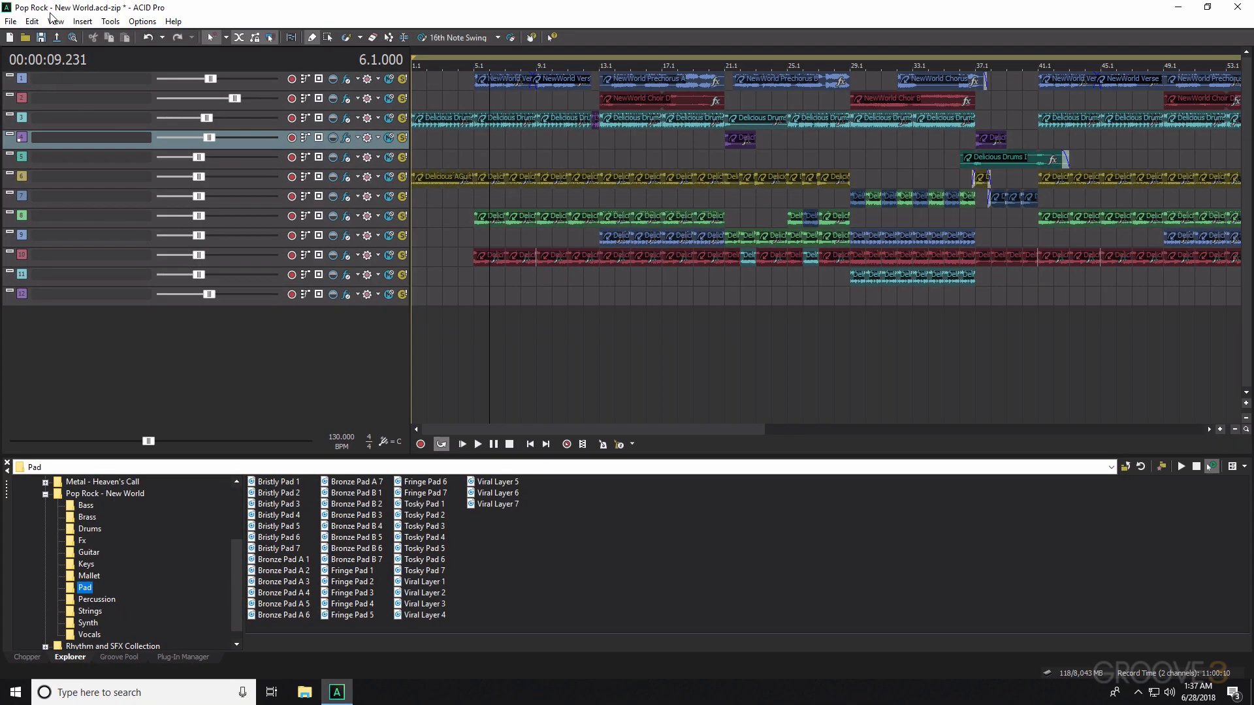
- Show the Mixing Console beside the Explorer and close it again
{"action": "left_click", "coordinate": [55, 20]}
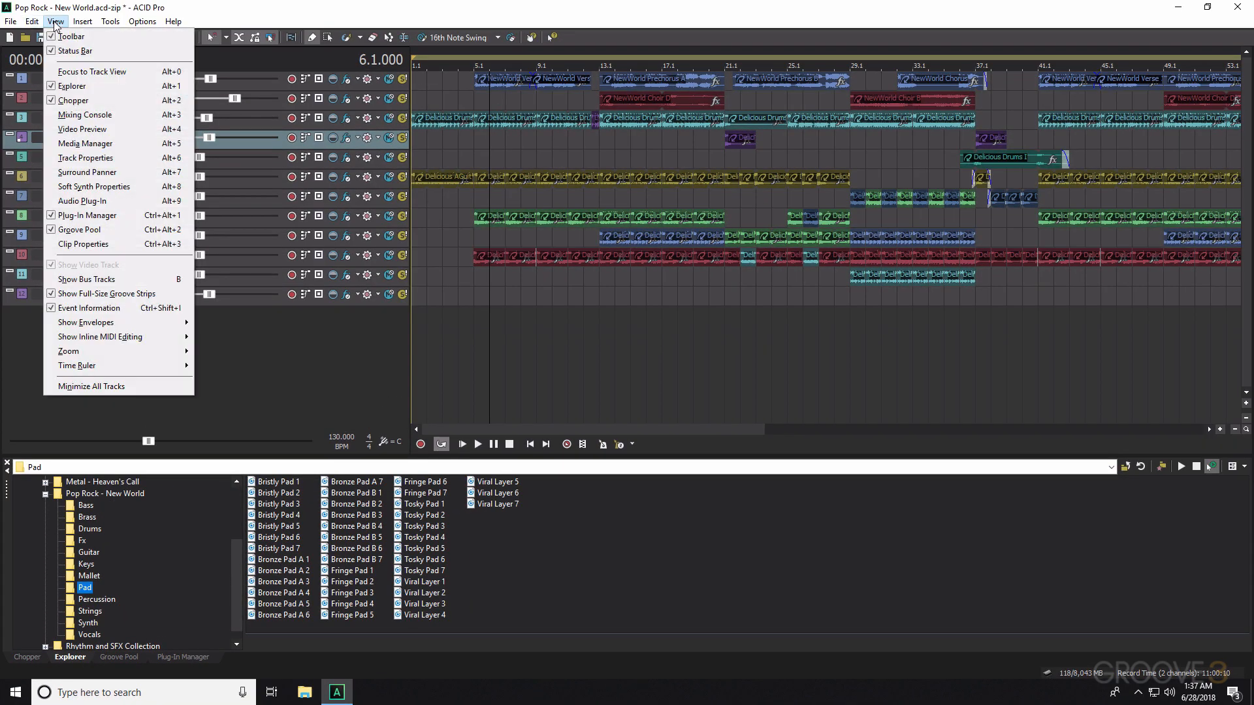
{"action": "left_click", "coordinate": [74, 114]}
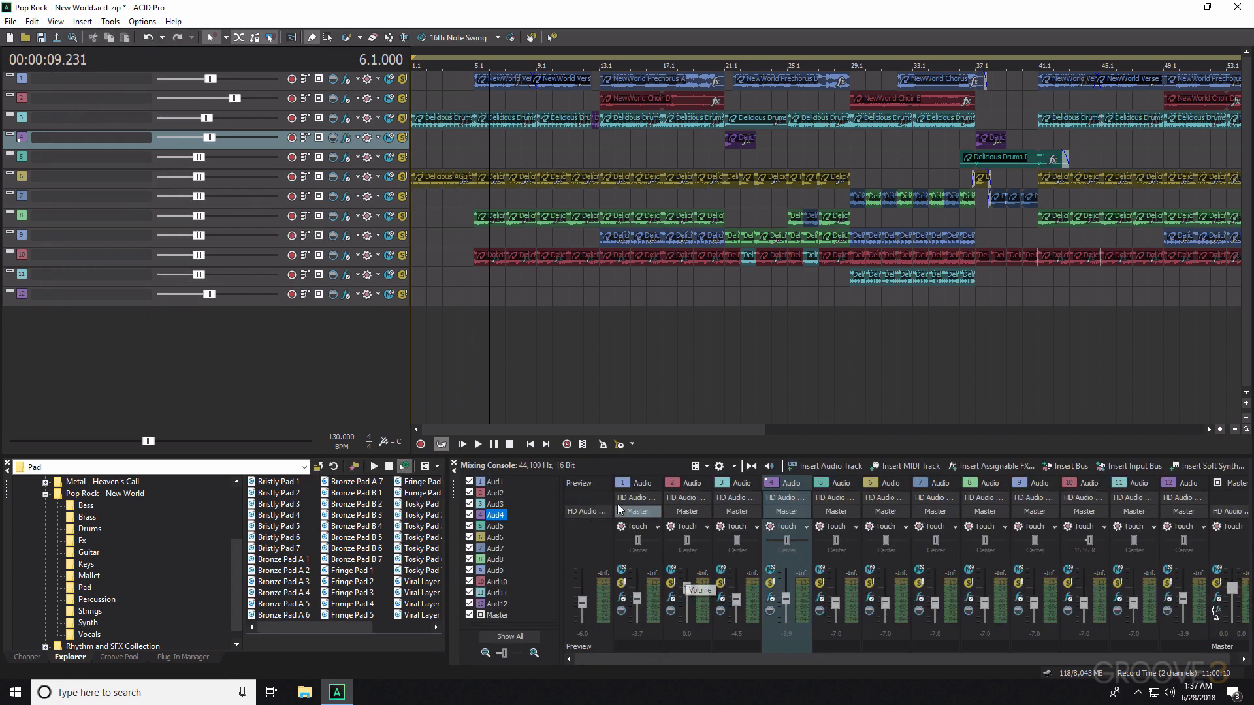
{"action": "left_click", "coordinate": [455, 465]}
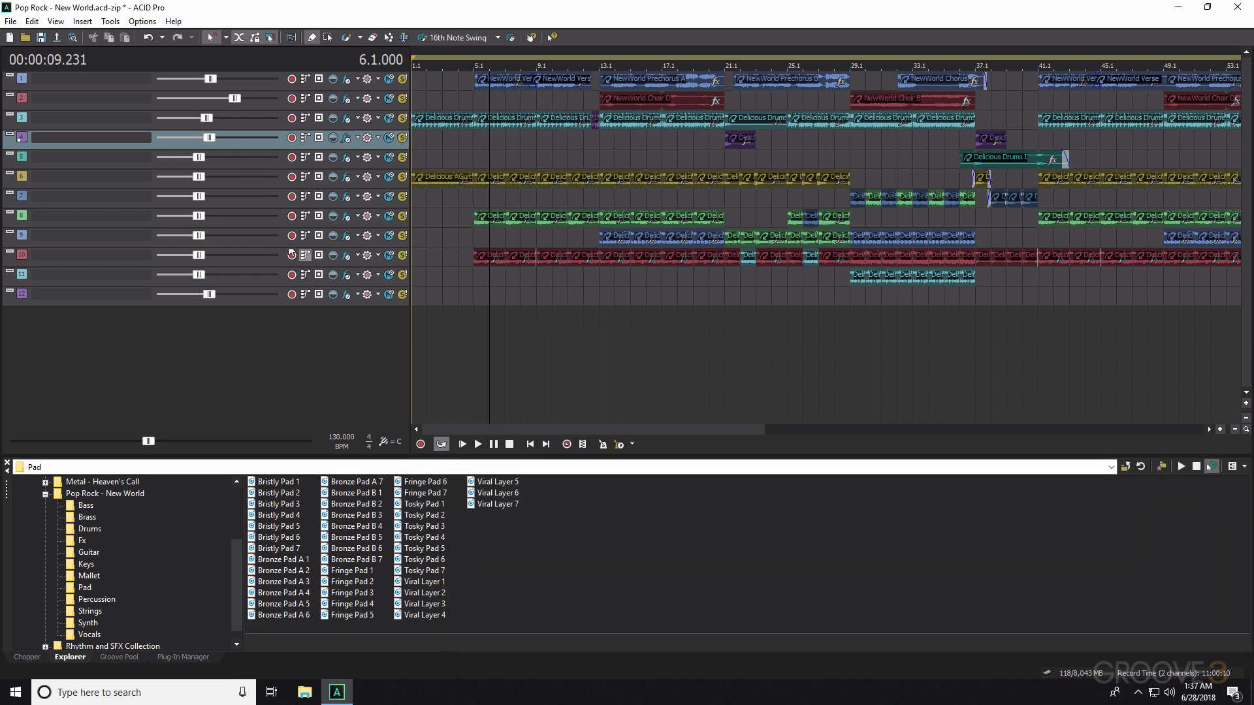
- Reopen the Mixing Console, maximize it across the docking area, and restore the Explorer beside it
{"action": "left_click", "coordinate": [56, 21]}
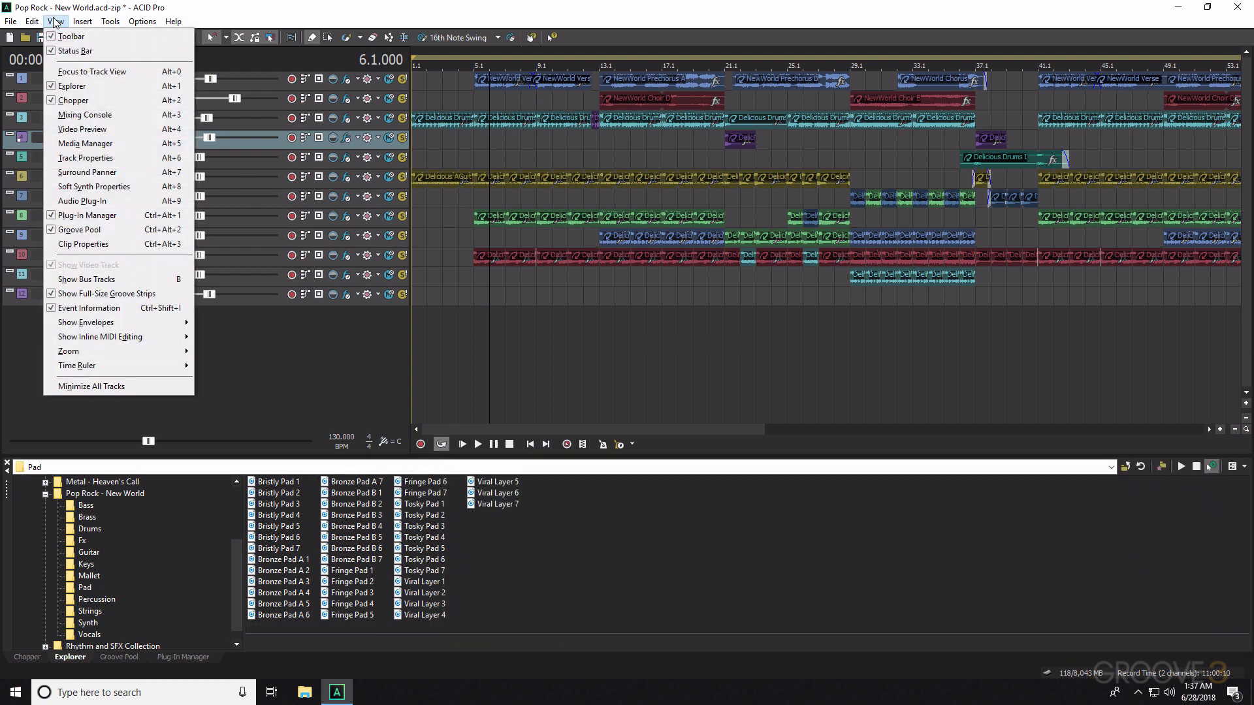
{"action": "left_click", "coordinate": [76, 116]}
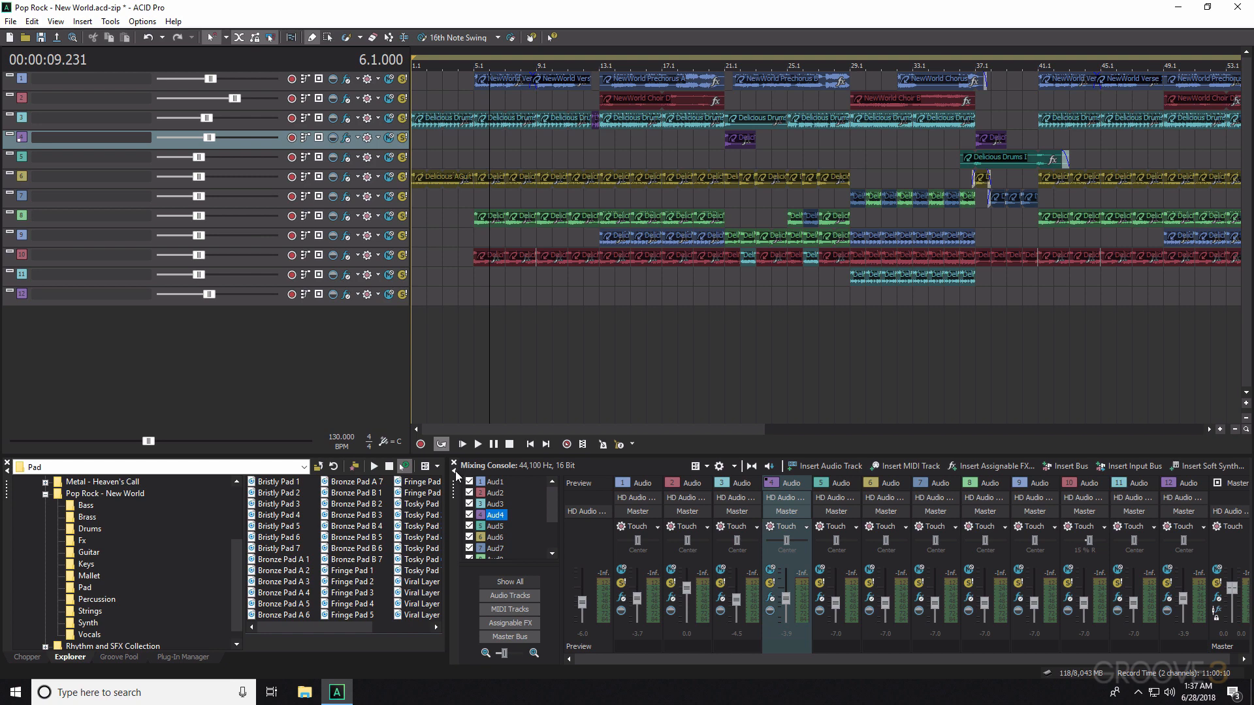
{"action": "left_click", "coordinate": [454, 464]}
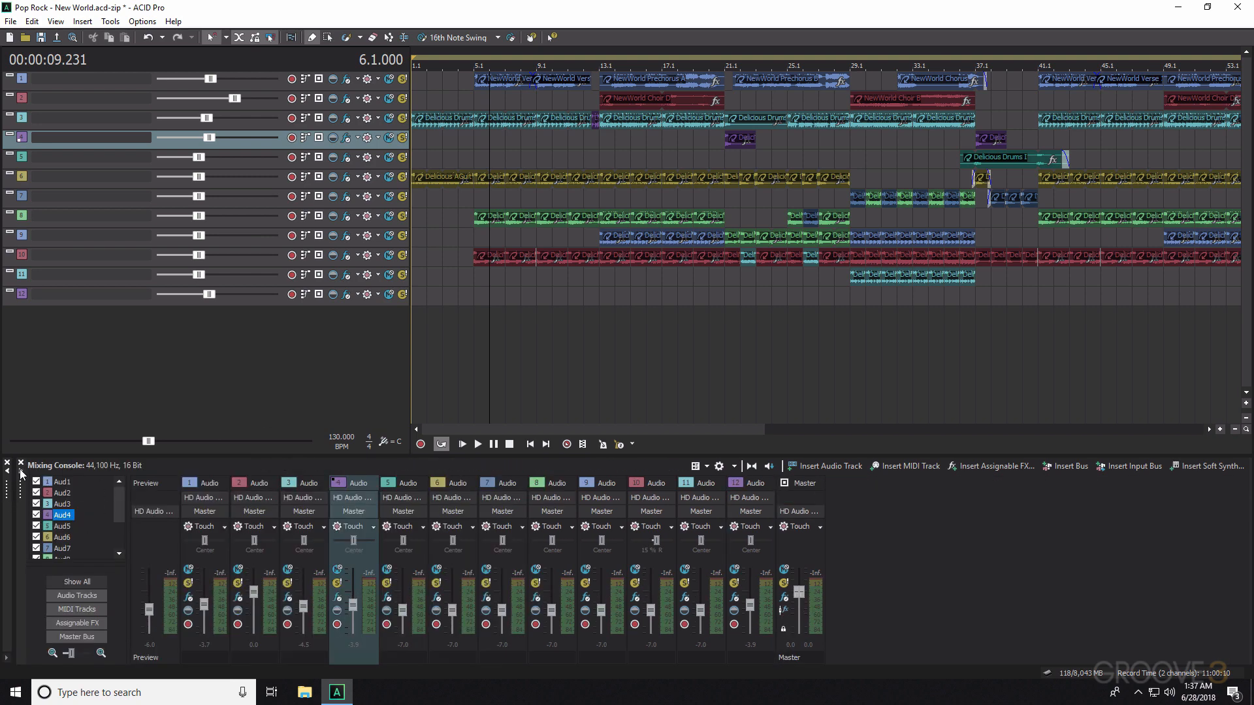
{"action": "key", "text": "alt+1"}
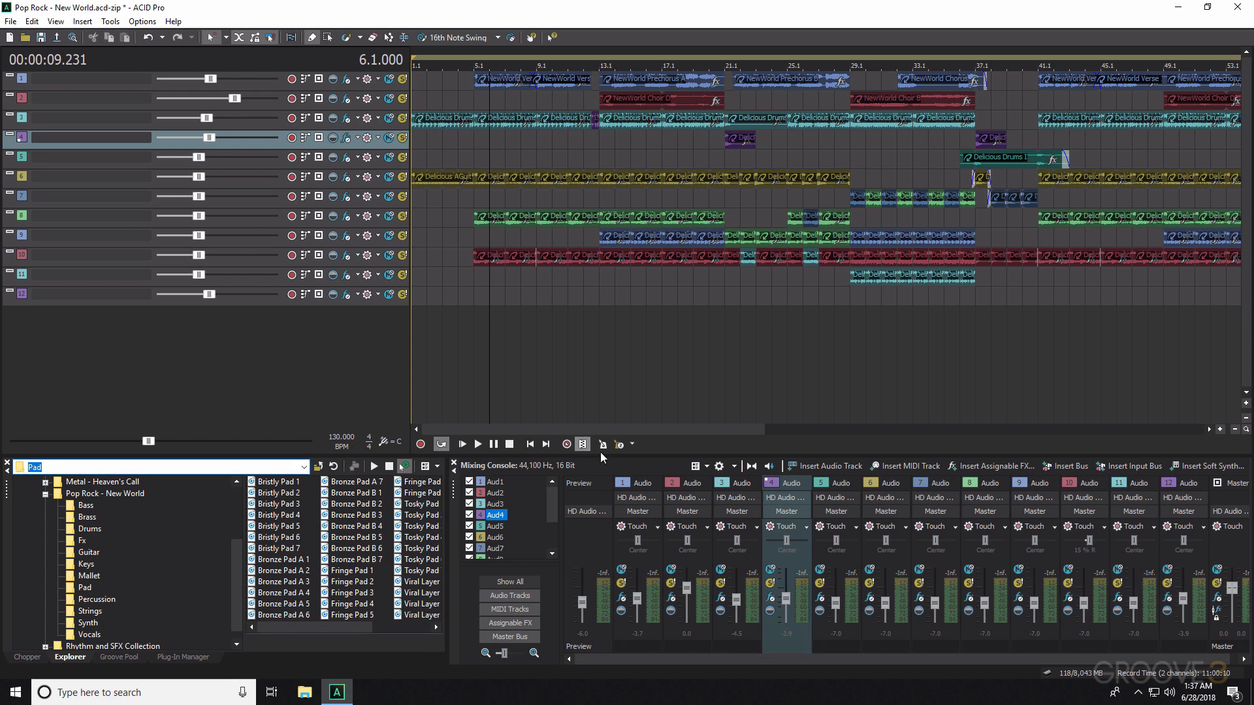
- Make the docking area taller and float the Video Preview window over the timeline
{"action": "left_click_drag", "start_coordinate": [638, 456], "coordinate": [632, 424]}
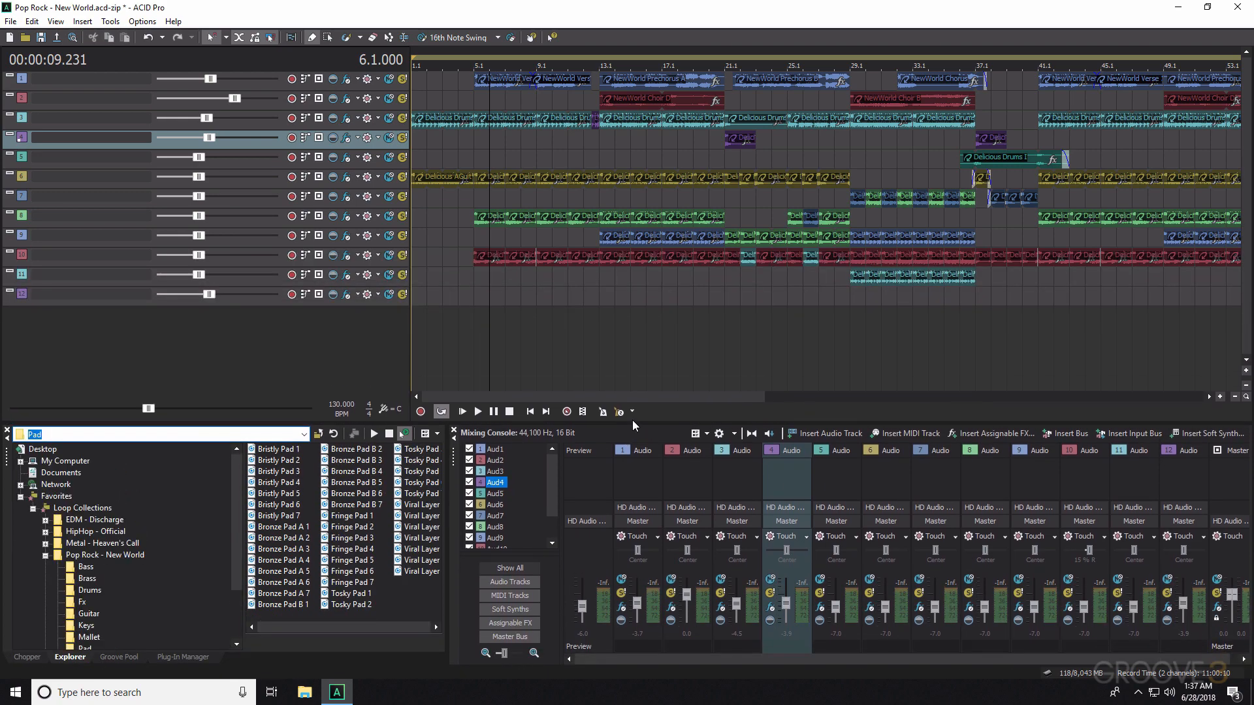
{"action": "left_click", "coordinate": [52, 21]}
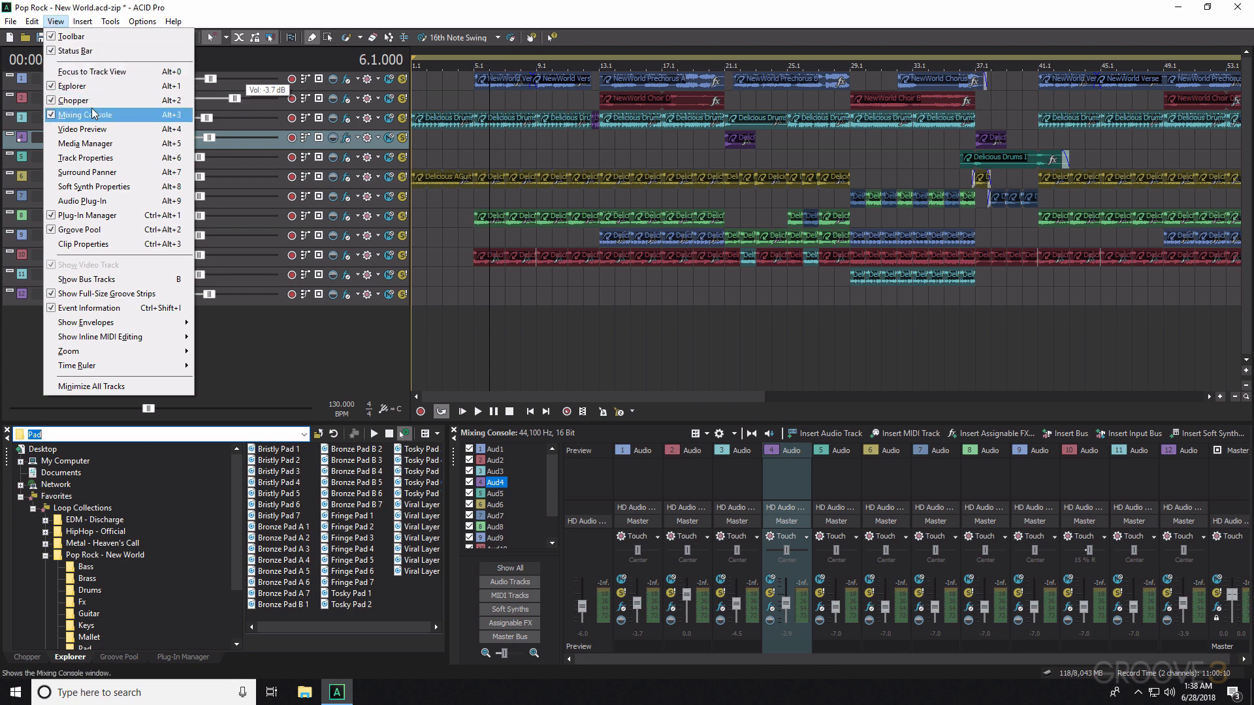
{"action": "left_click", "coordinate": [90, 128]}
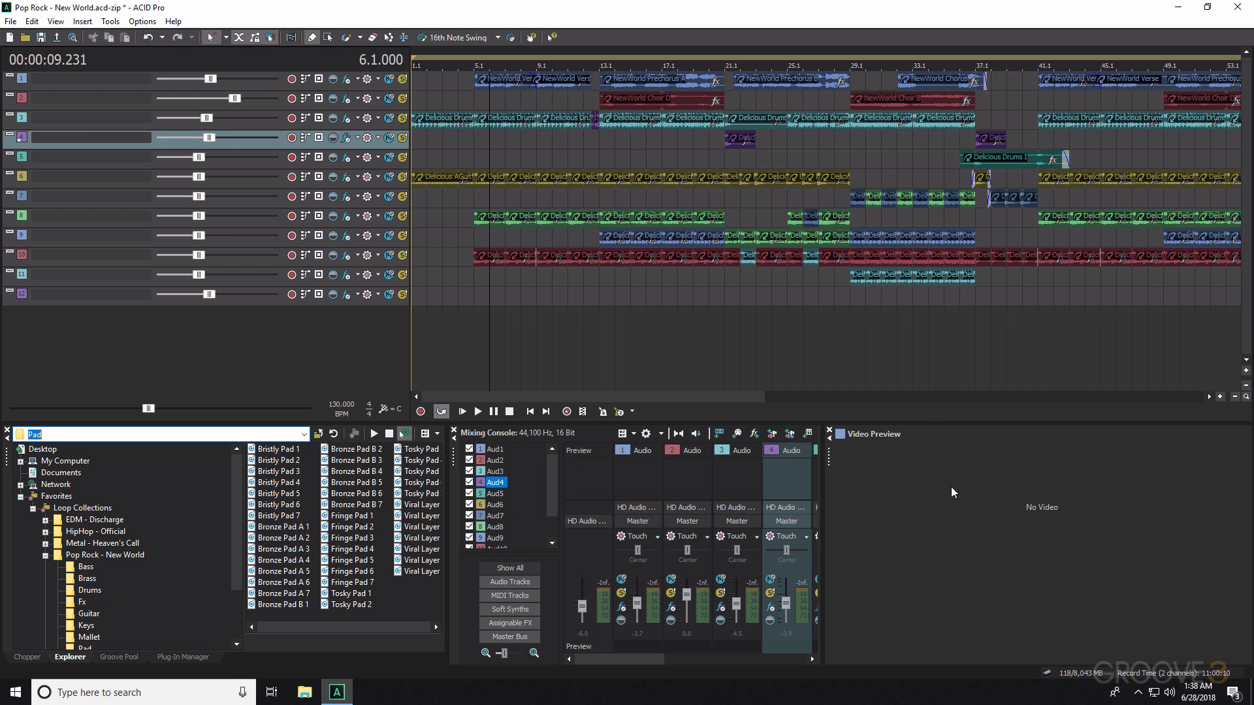
{"action": "left_click_drag", "start_coordinate": [828, 460], "coordinate": [606, 177]}
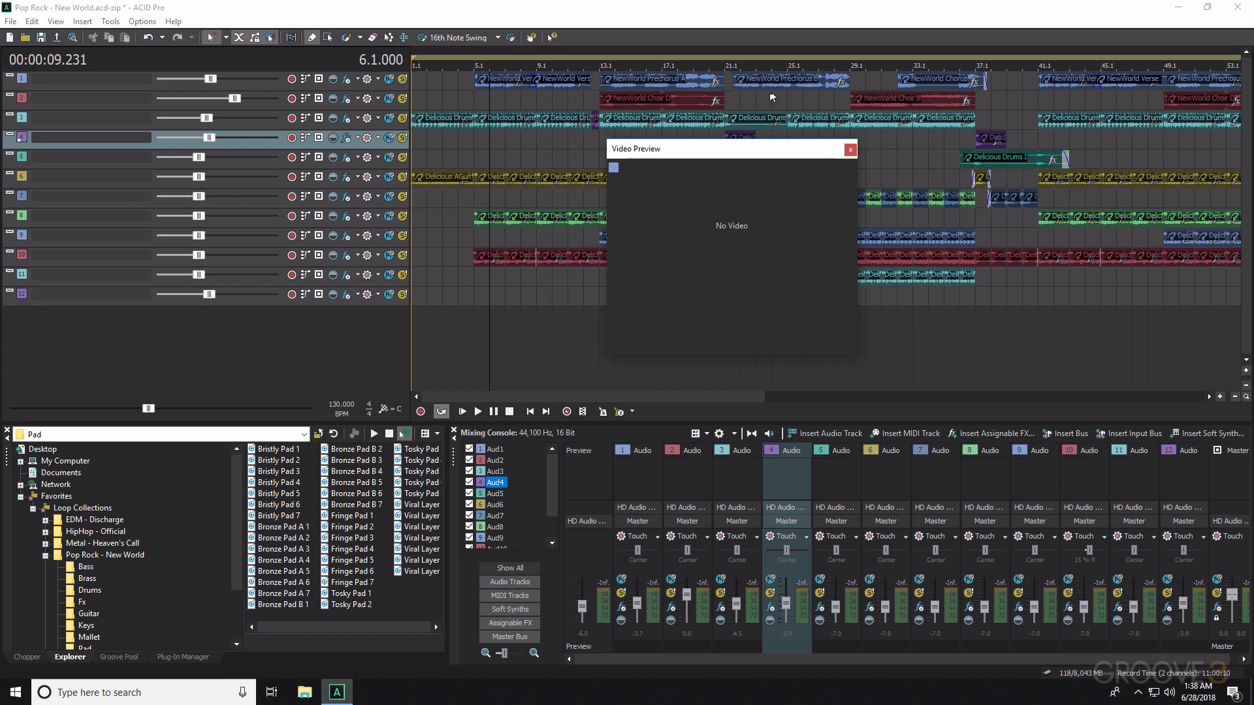
{"action": "left_click_drag", "start_coordinate": [755, 152], "coordinate": [1030, 113]}
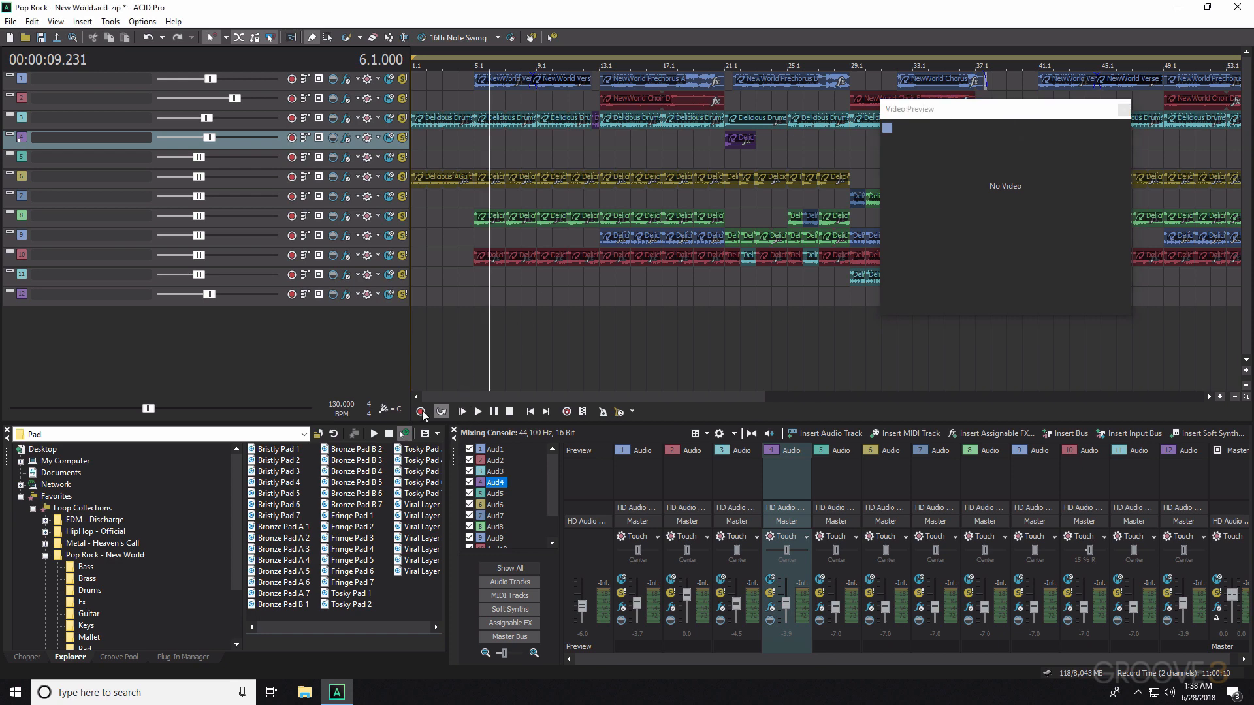
- Float the Mixing Console and redock it beside the Explorer, and dock the Video Preview next to it before closing the preview
{"action": "left_click_drag", "start_coordinate": [455, 459], "coordinate": [256, 198]}
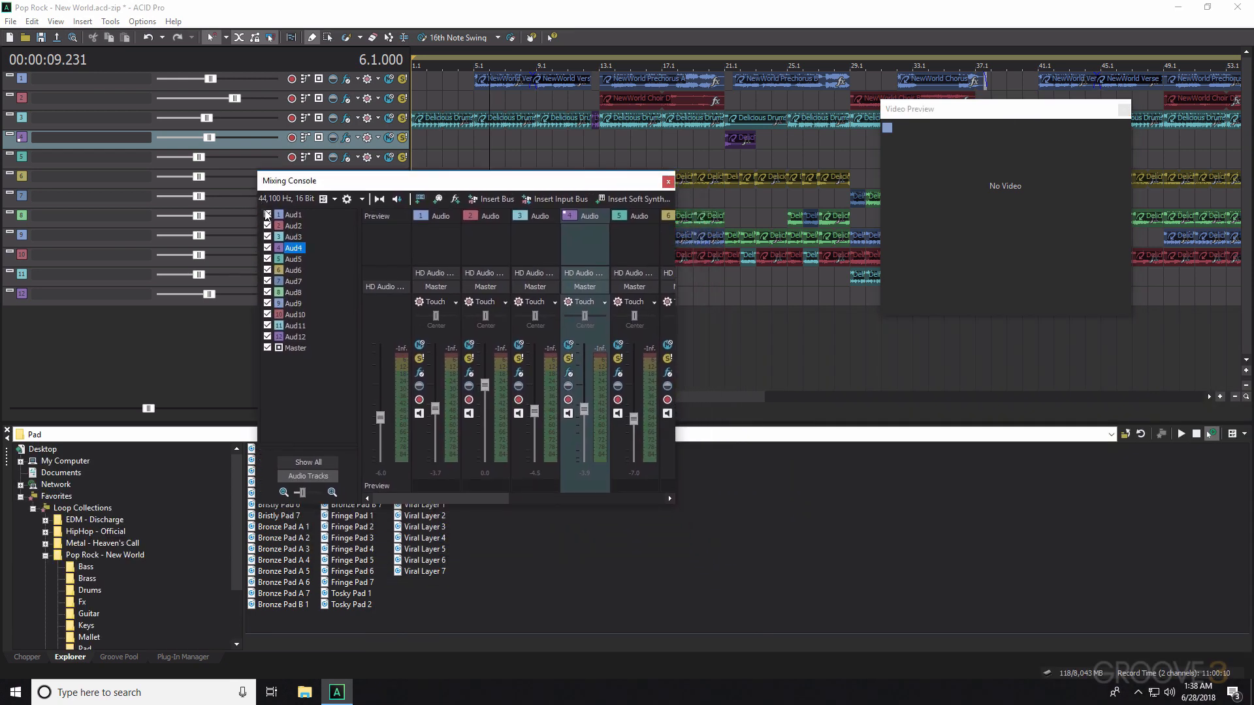
{"action": "left_click_drag", "start_coordinate": [343, 179], "coordinate": [585, 442]}
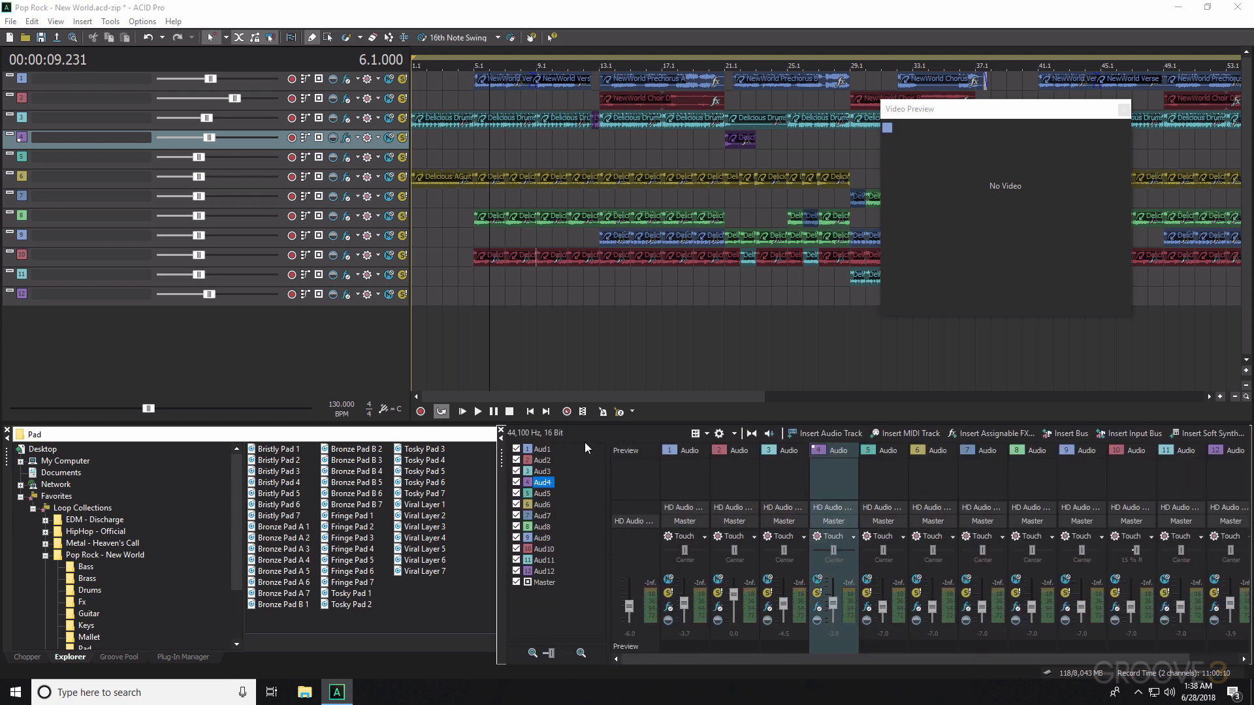
{"action": "left_click_drag", "start_coordinate": [950, 112], "coordinate": [1017, 440]}
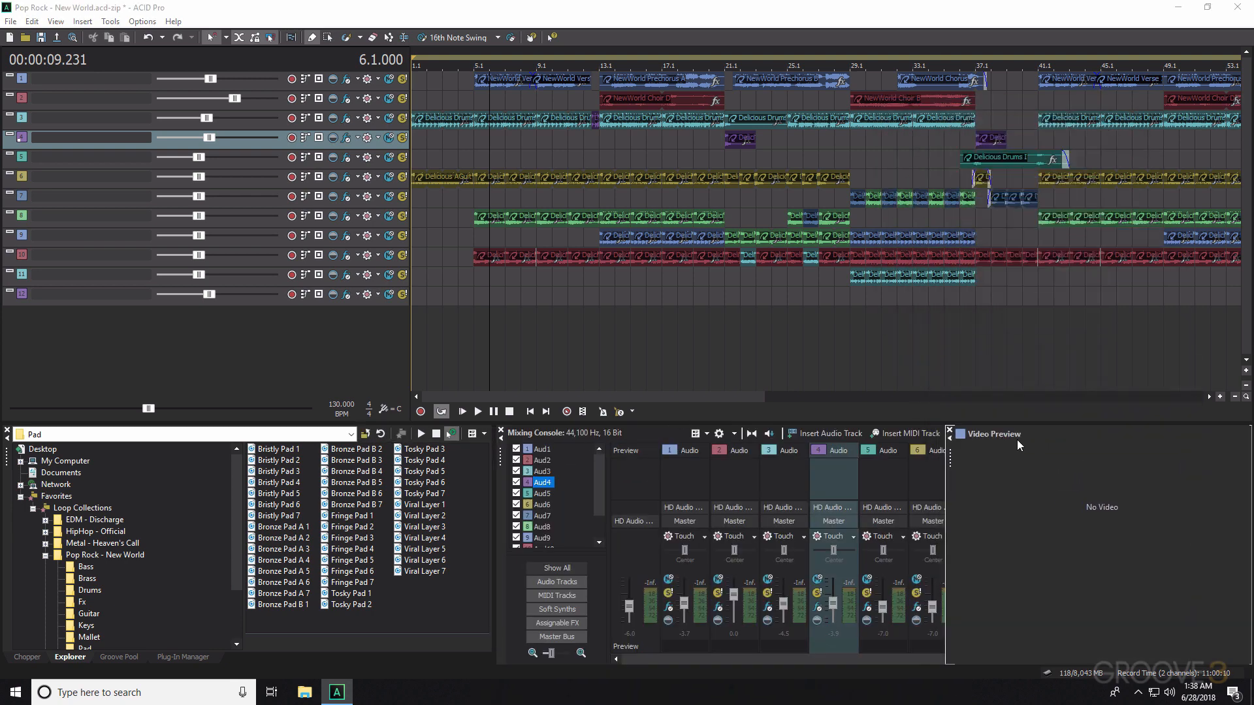
{"action": "left_click", "coordinate": [949, 430]}
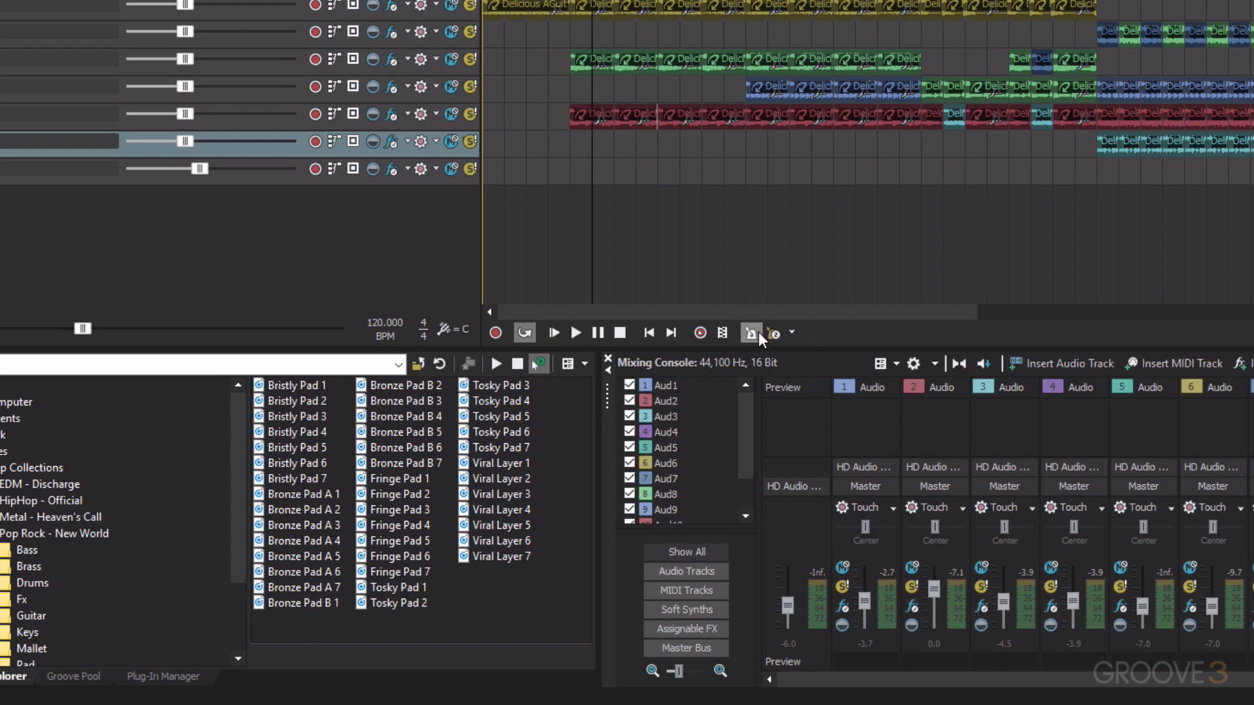
{"action": "left_click", "coordinate": [668, 432]}
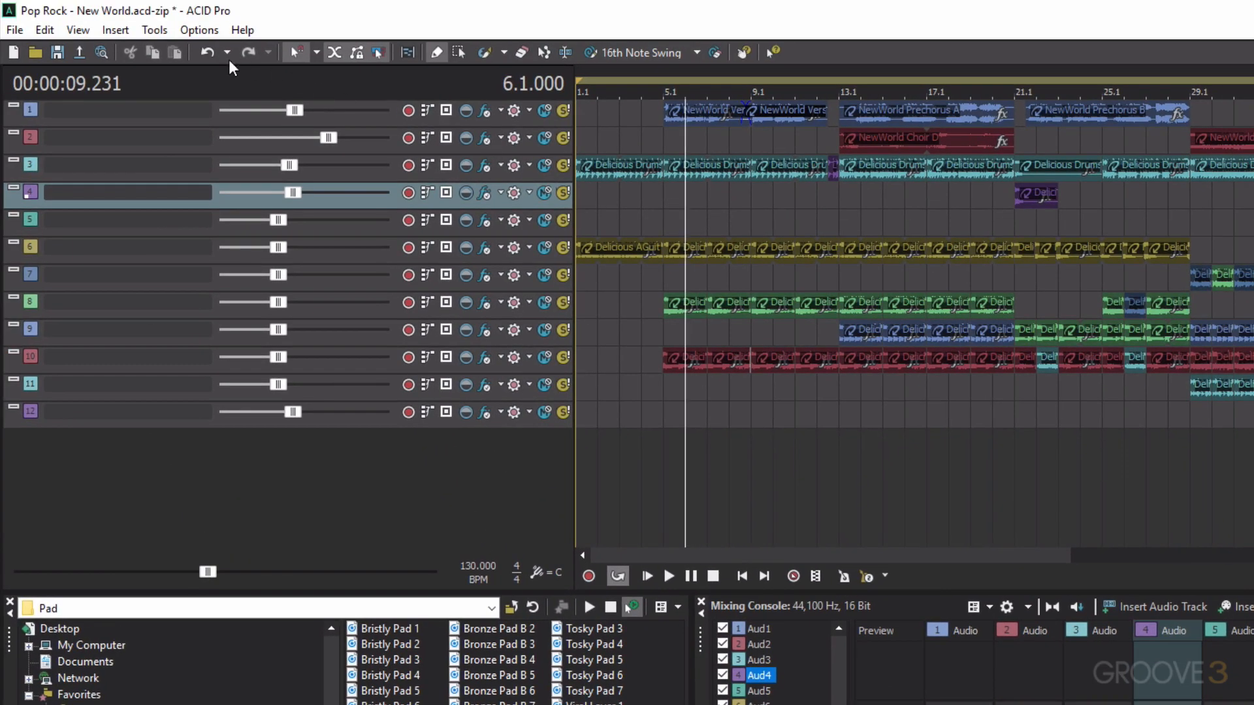
{"action": "left_click", "coordinate": [15, 30]}
{"action": "mouse_move", "coordinate": [40, 33]}
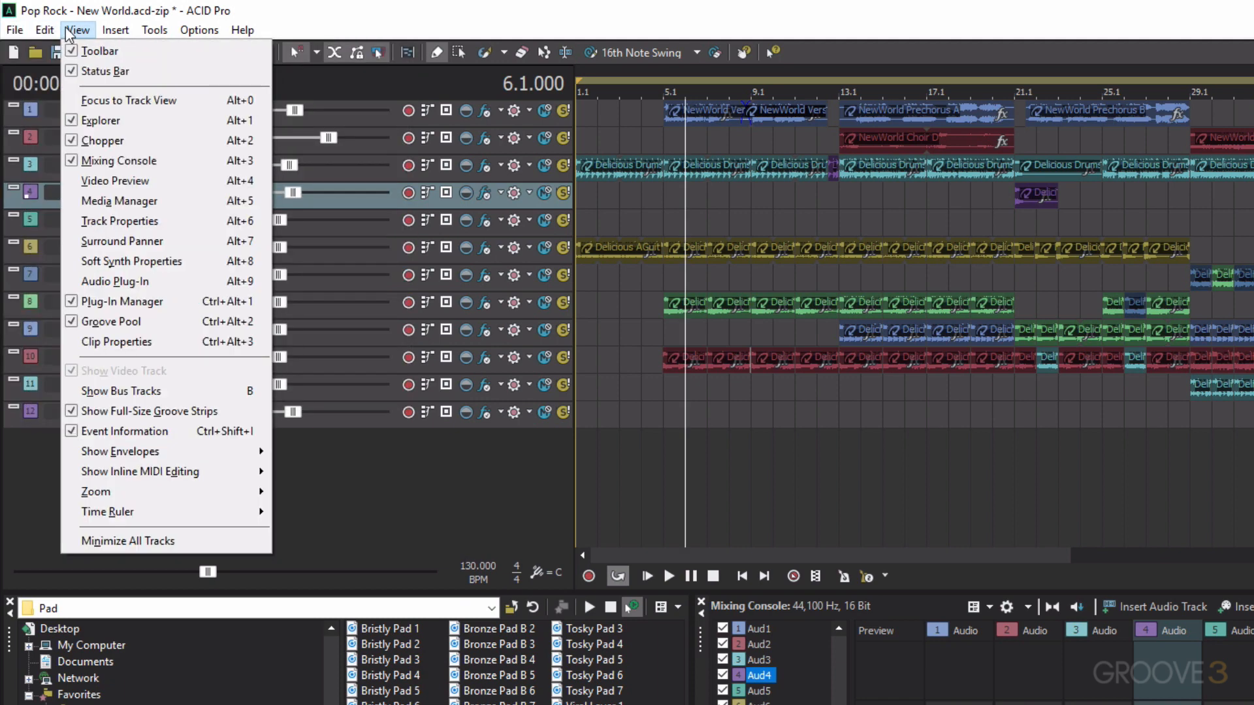
{"action": "left_click", "coordinate": [70, 30]}
{"action": "left_click", "coordinate": [199, 30]}
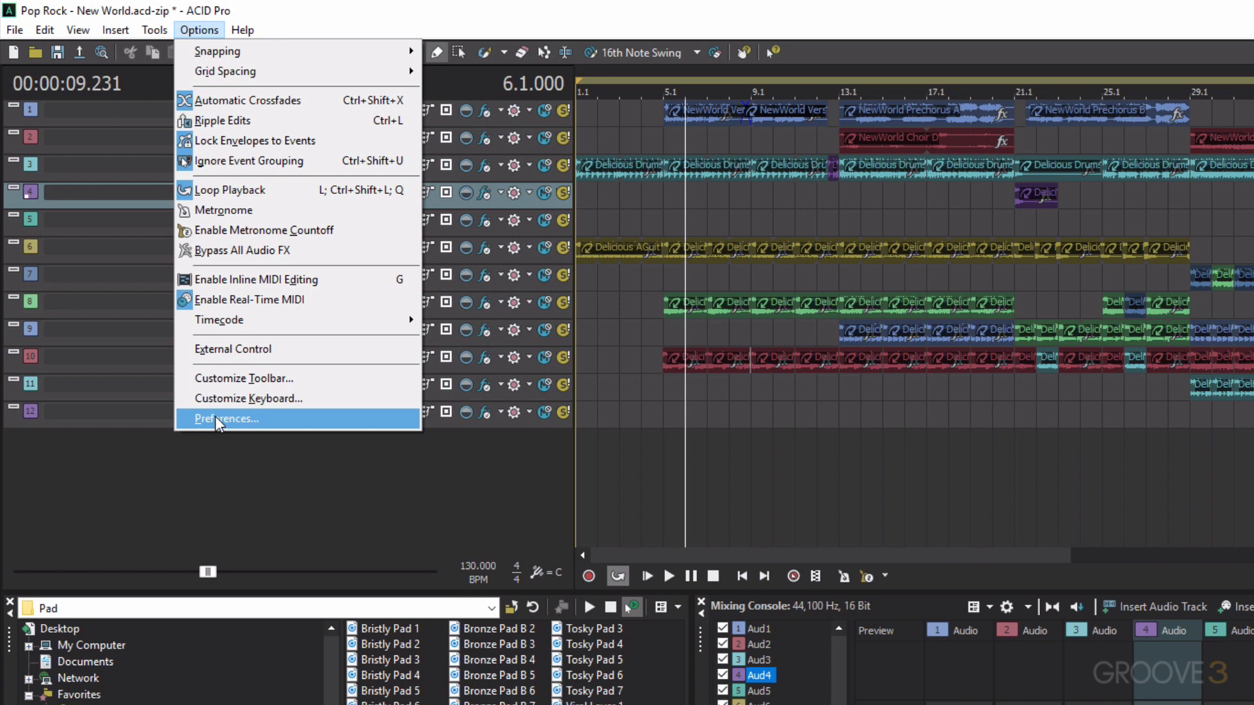
{"action": "mouse_move", "coordinate": [165, 22]}
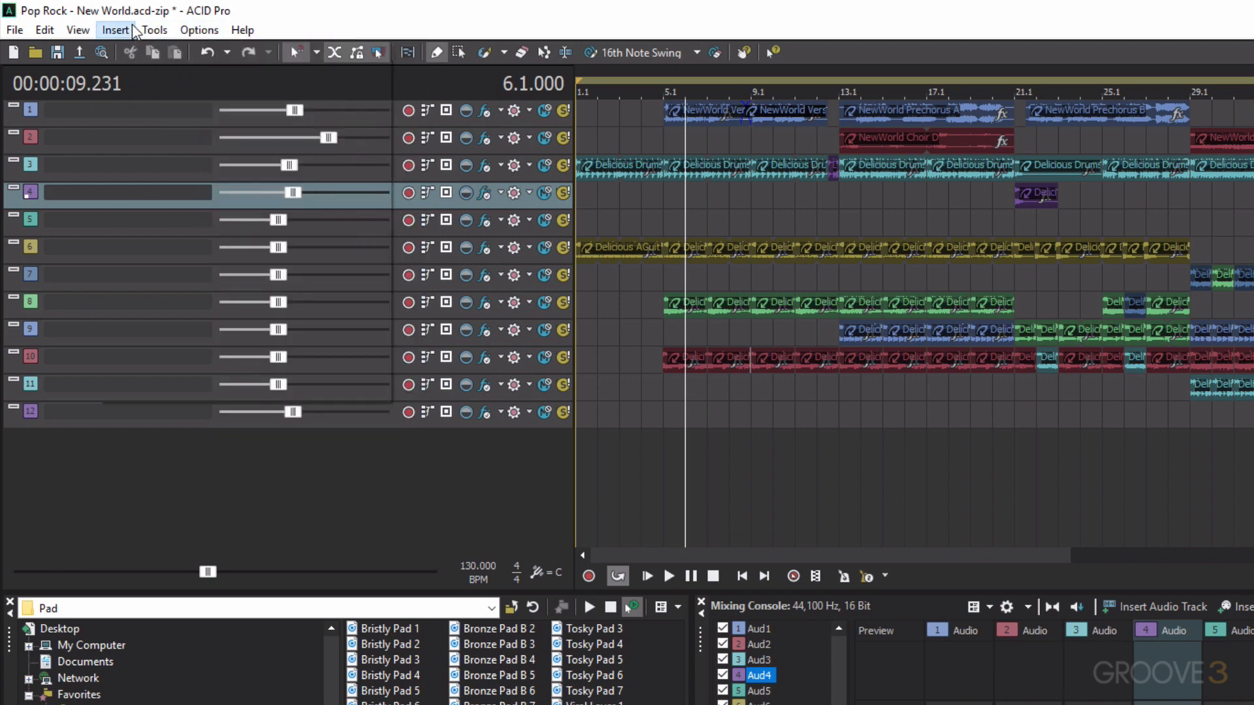
{"action": "mouse_move", "coordinate": [120, 32]}
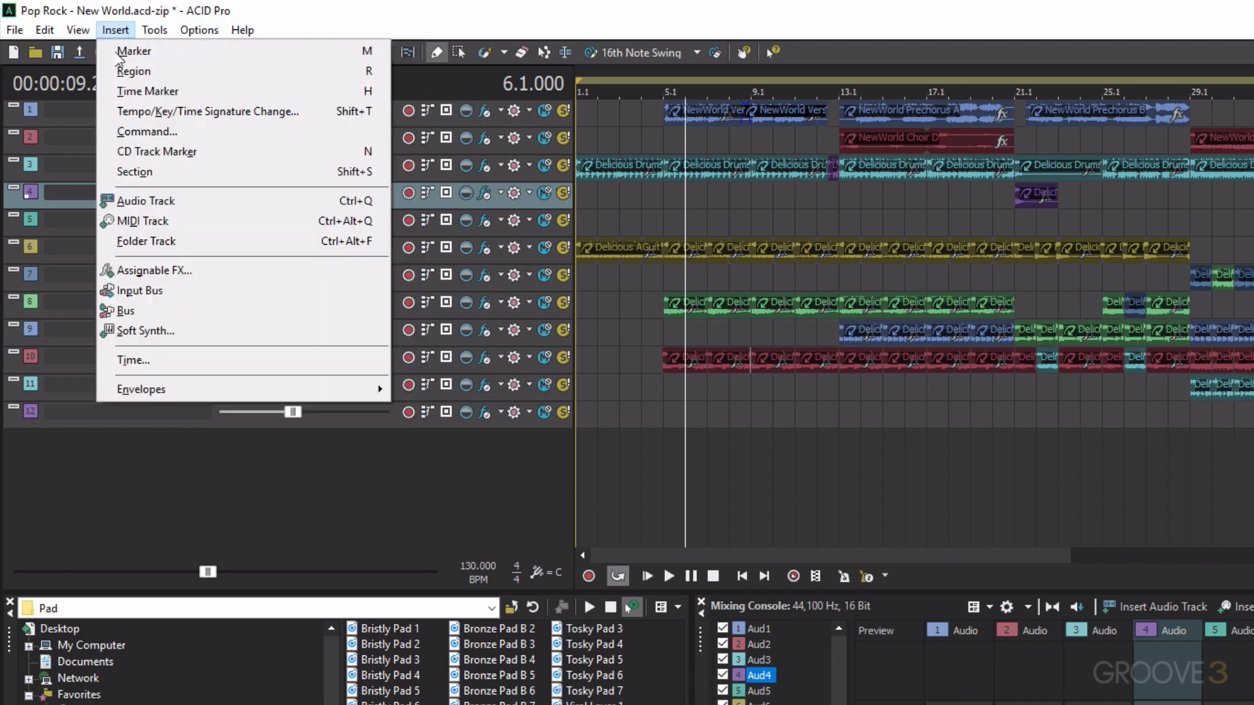
{"action": "left_click", "coordinate": [295, 531]}
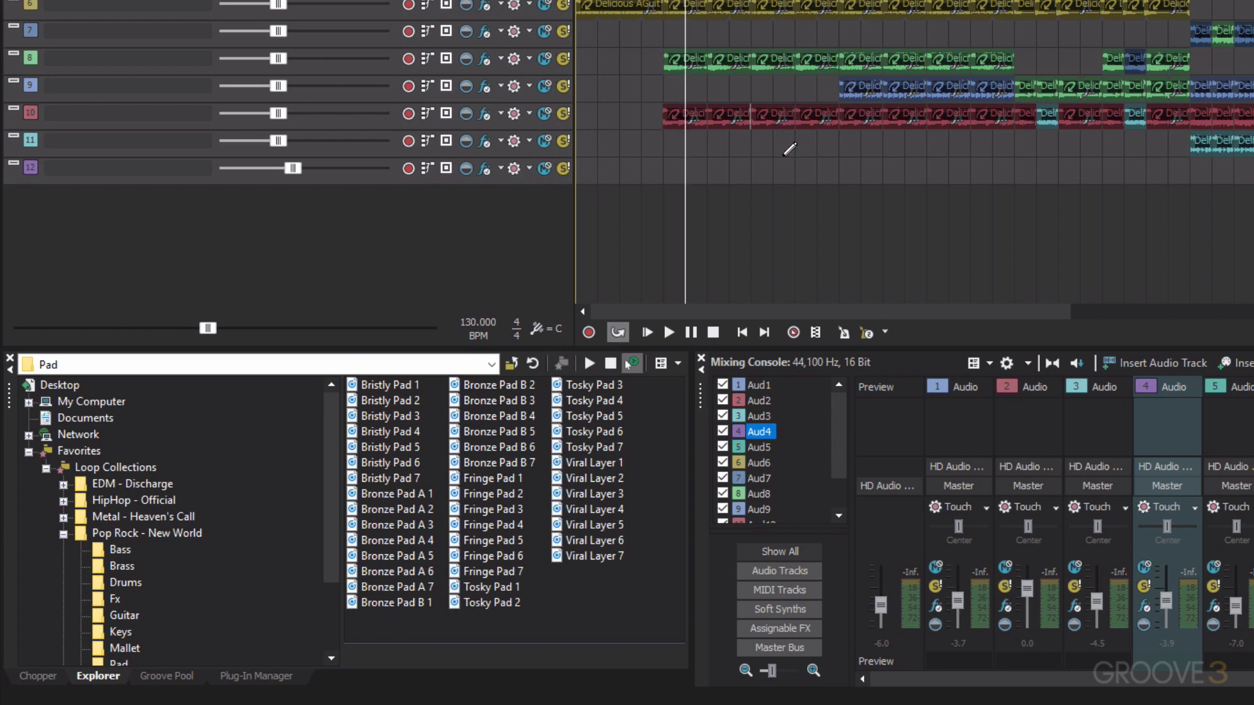
- Play the project from bar 4, try tempos of about 169 and 99 BPM, and reset the project tempo to 120 BPM
{"action": "left_click", "coordinate": [644, 144]}
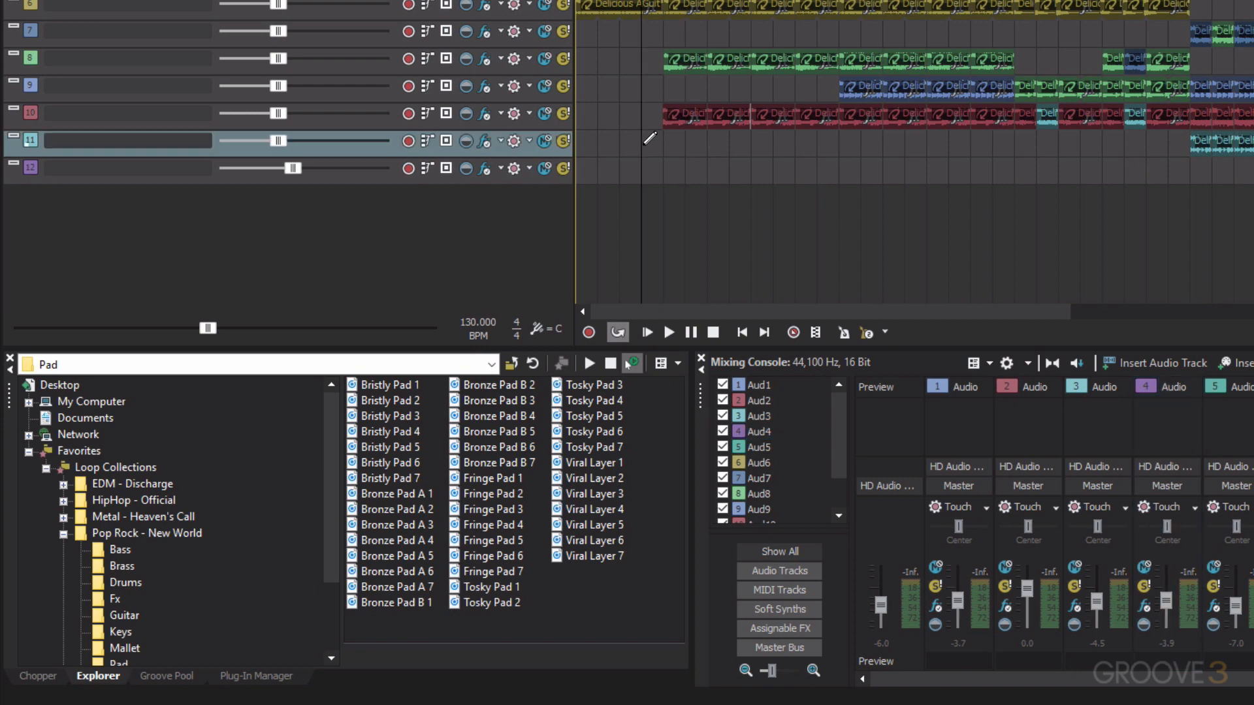
{"action": "key", "text": "space"}
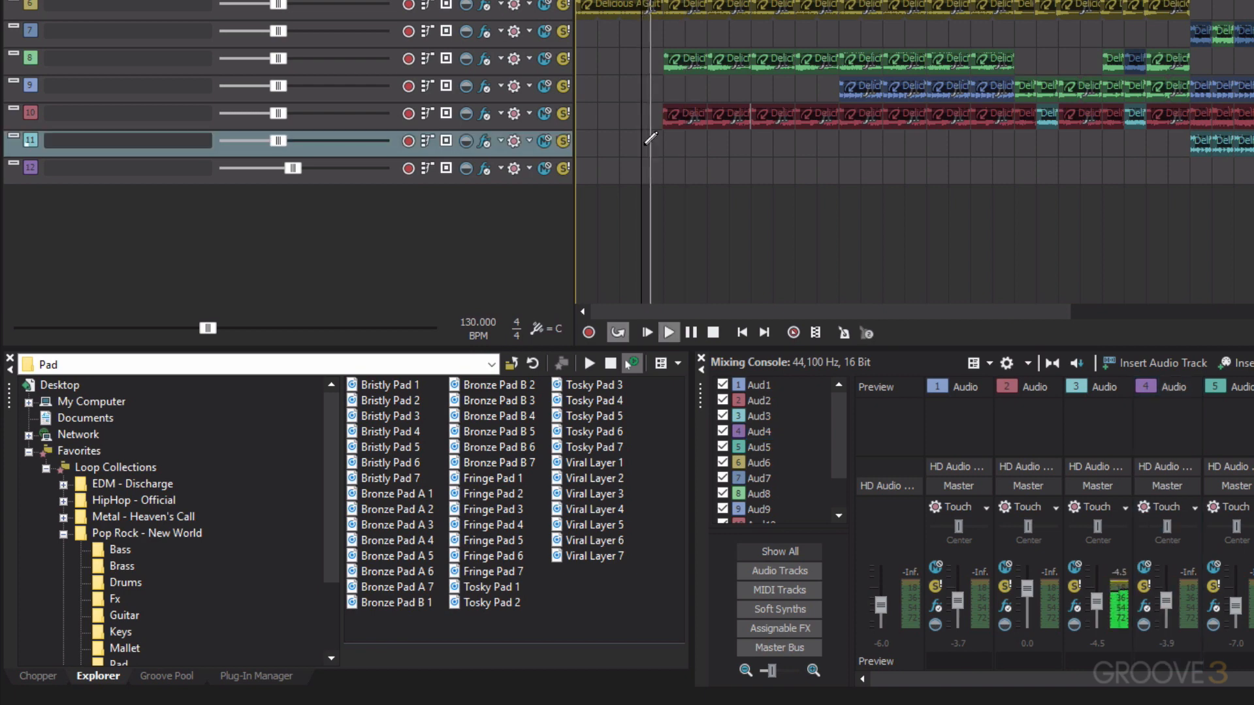
{"action": "left_click_drag", "start_coordinate": [206, 325], "coordinate": [342, 322]}
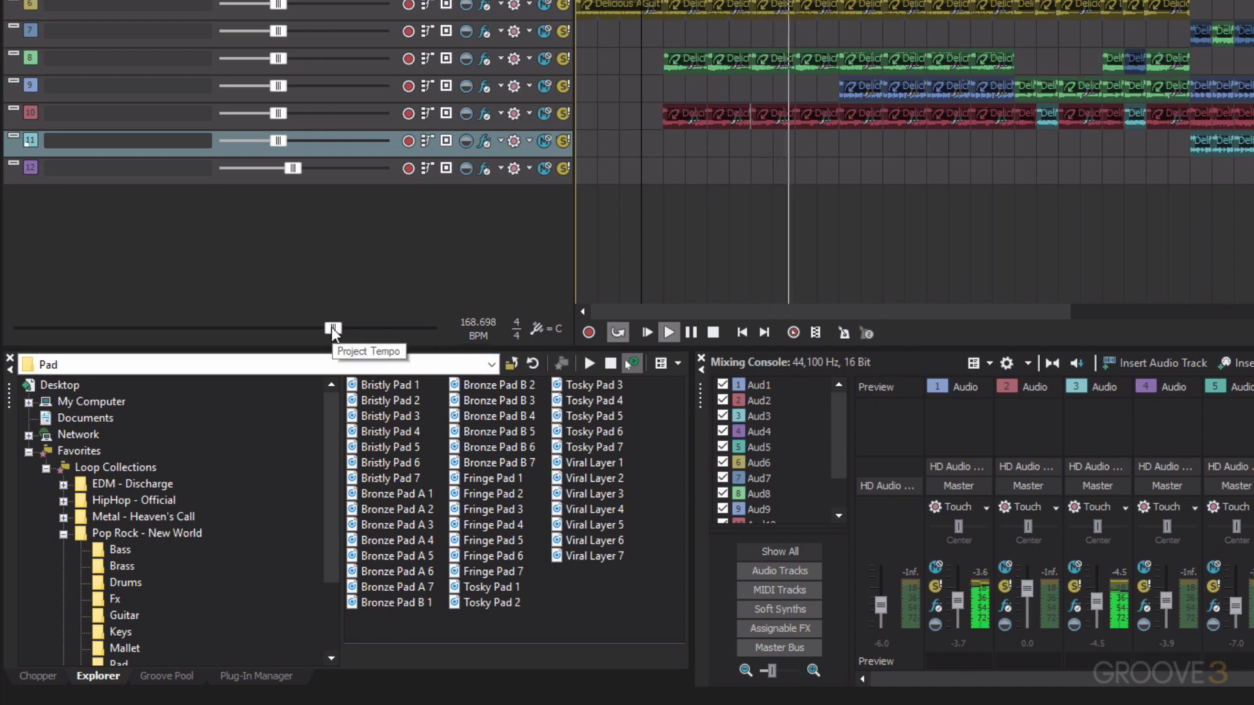
{"action": "left_click_drag", "start_coordinate": [331, 327], "coordinate": [113, 328]}
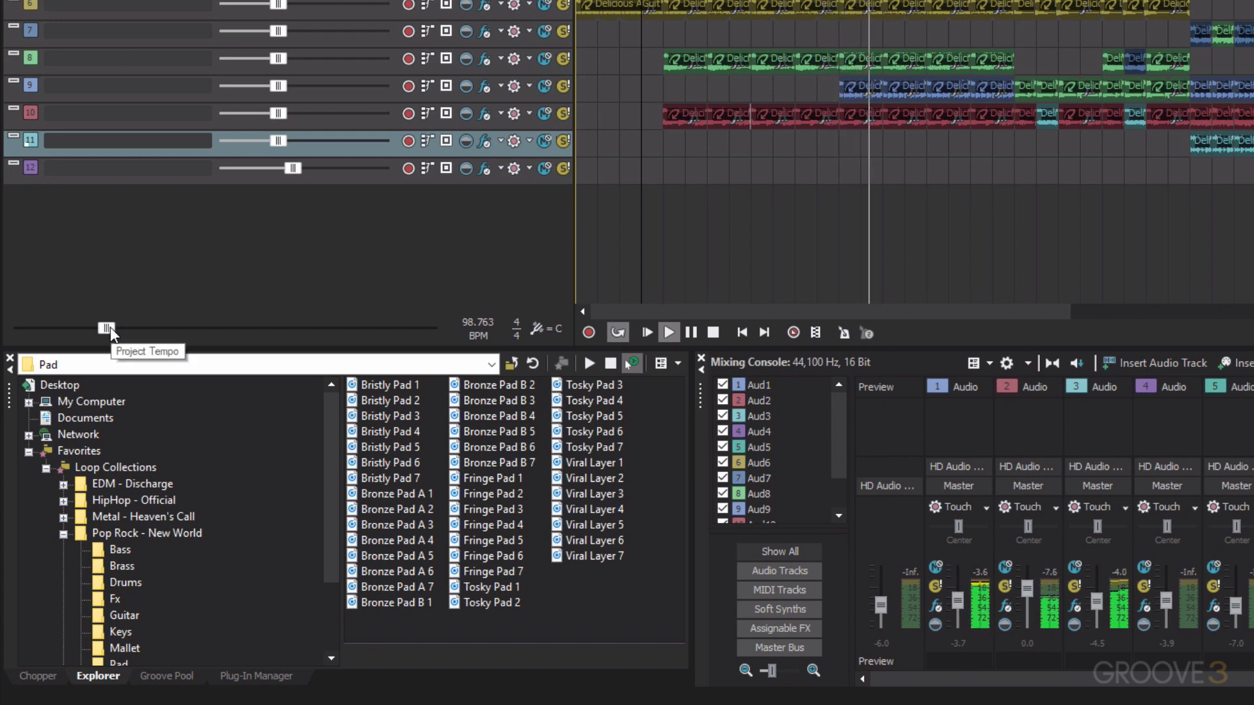
{"action": "left_click_drag", "start_coordinate": [114, 328], "coordinate": [110, 327]}
{"action": "double_click", "coordinate": [110, 327]}
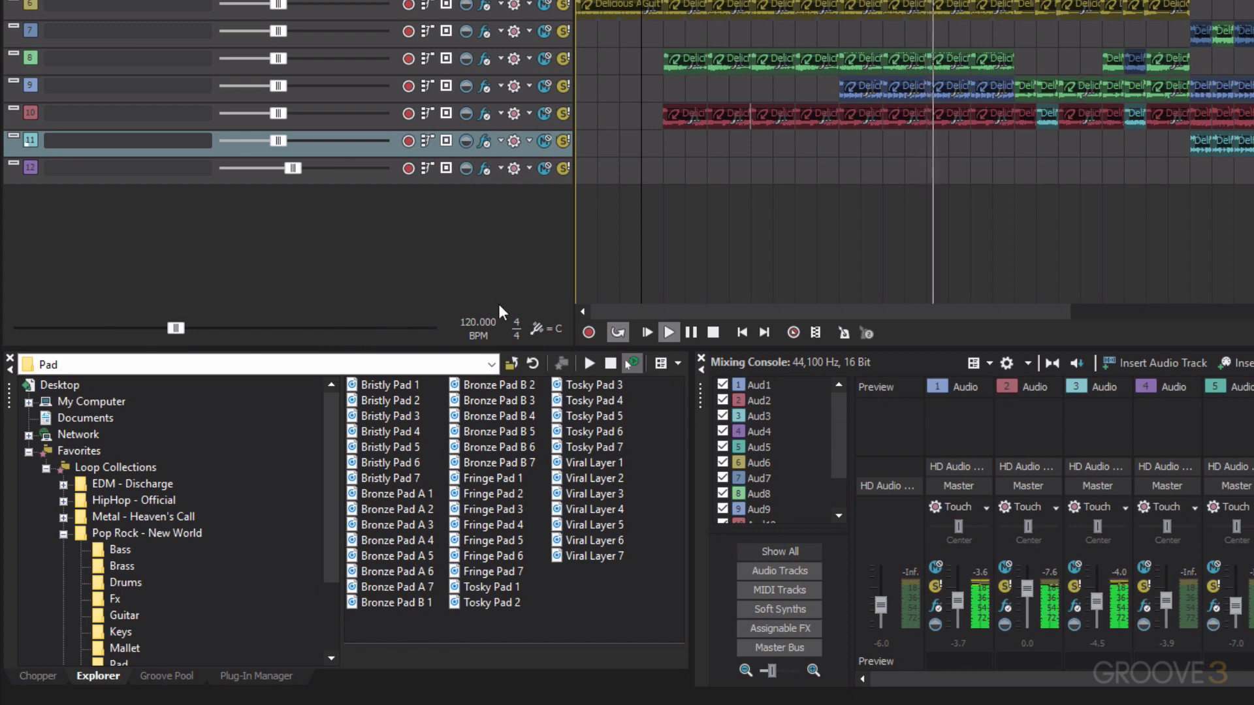
- Try the project keys D and F during playback, set the key back to C, and stop playback
{"action": "left_click", "coordinate": [554, 327]}
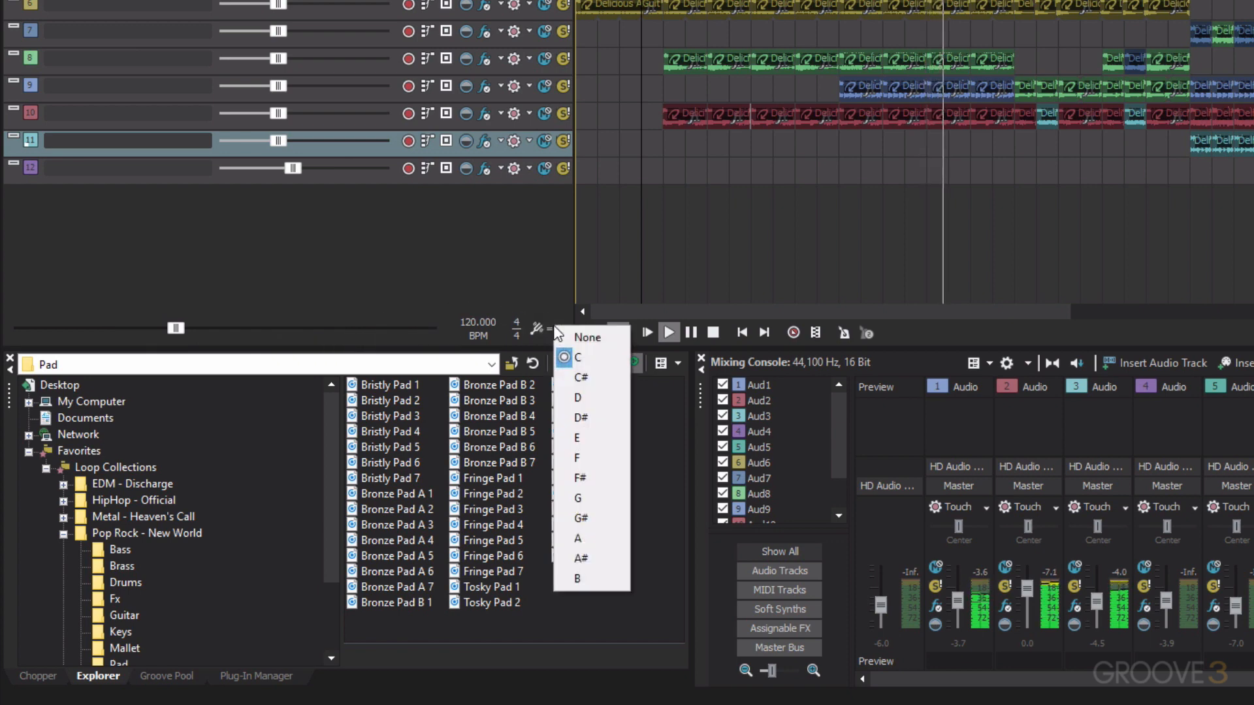
{"action": "left_click", "coordinate": [573, 398]}
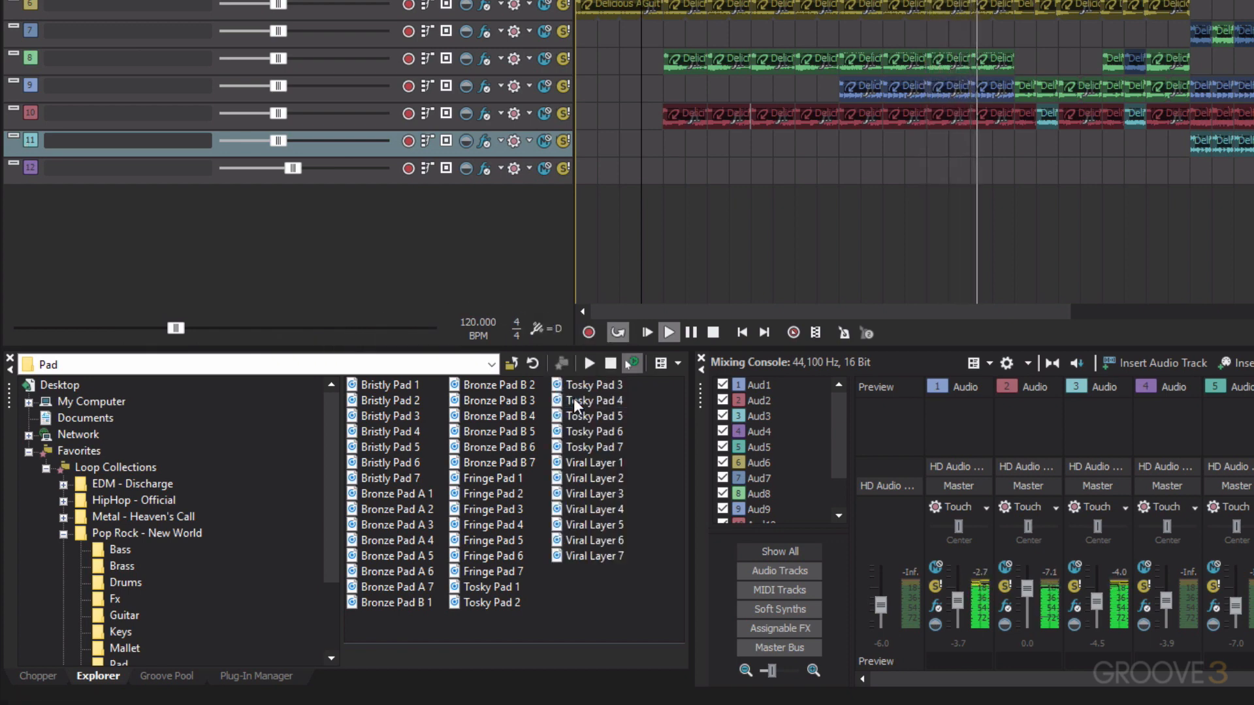
{"action": "left_click", "coordinate": [552, 320]}
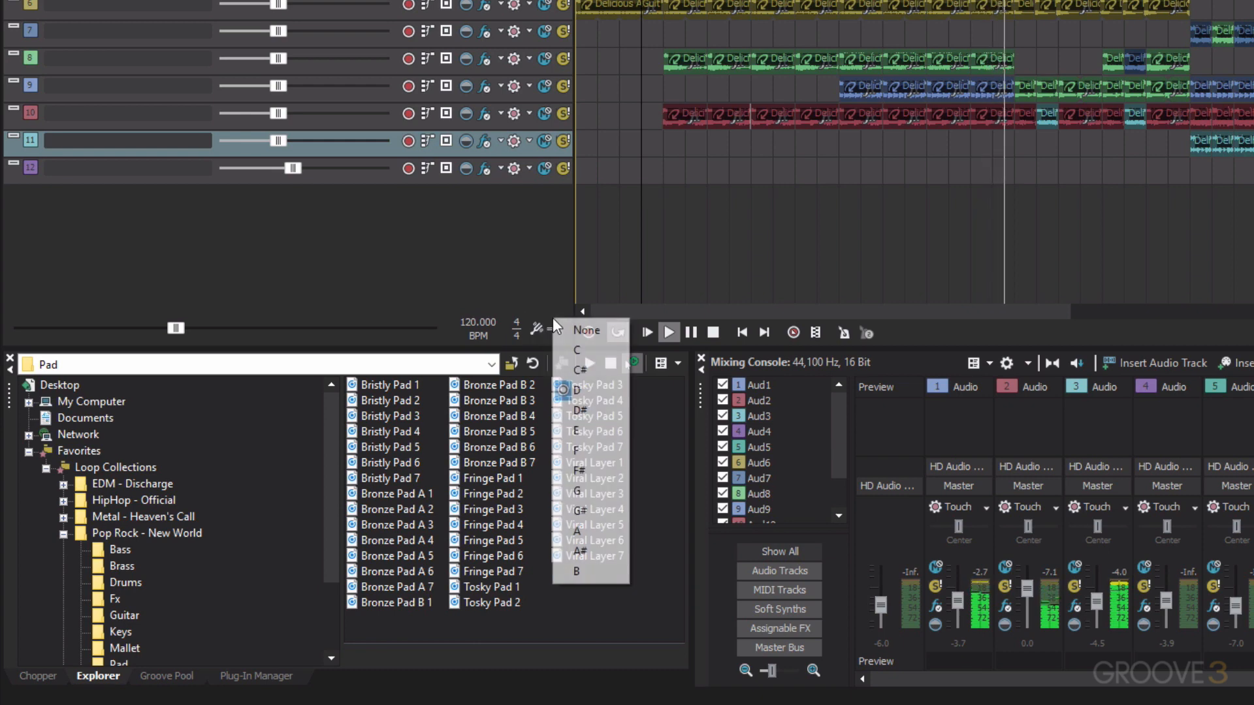
{"action": "left_click", "coordinate": [574, 445]}
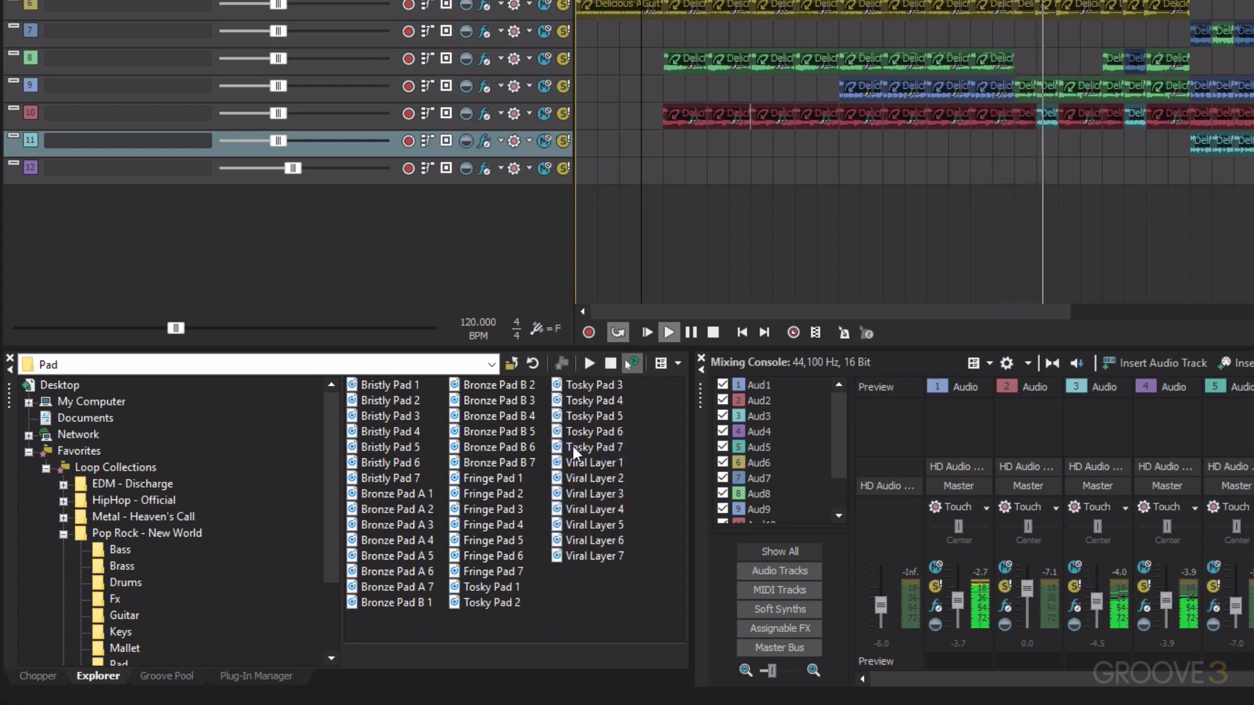
{"action": "left_click", "coordinate": [557, 328]}
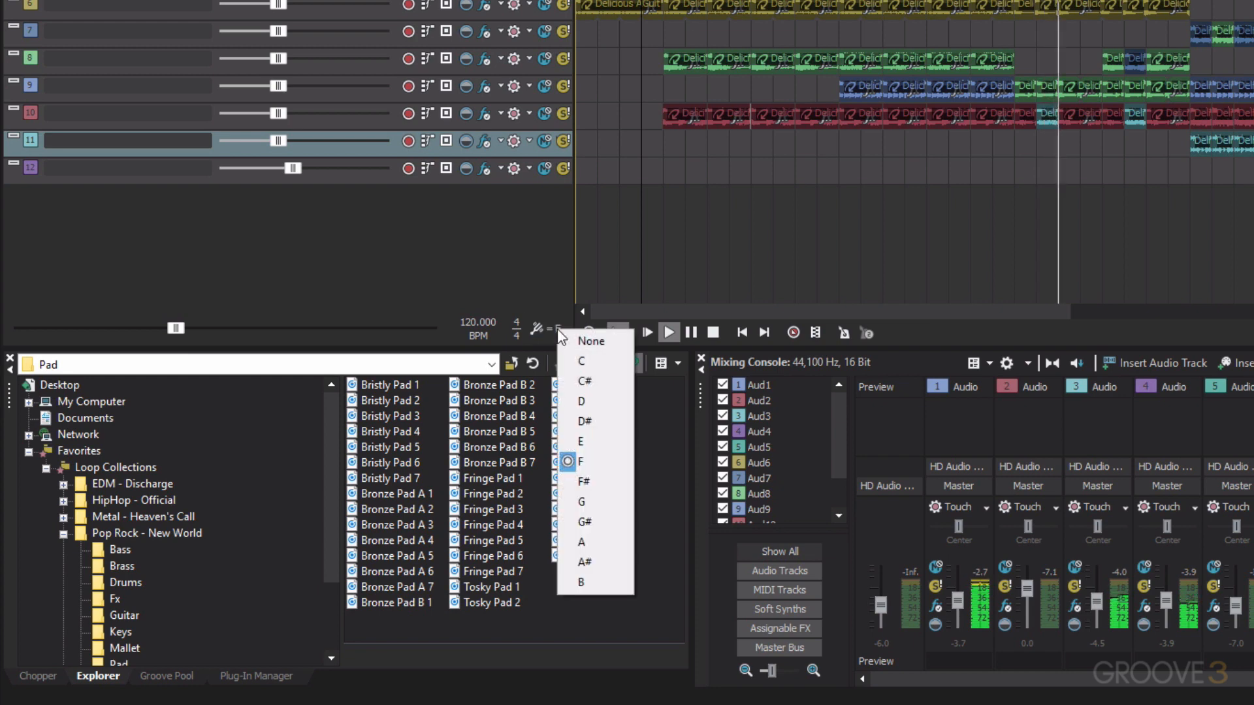
{"action": "left_click", "coordinate": [589, 363]}
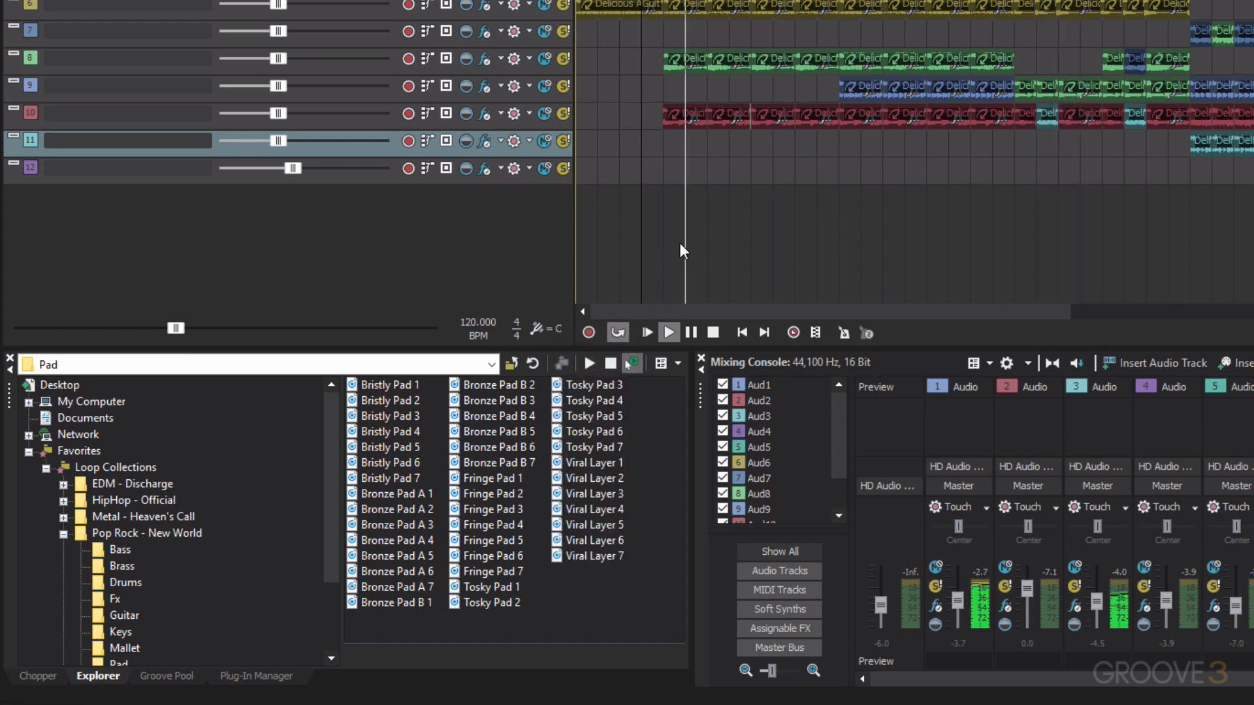
{"action": "key", "text": "space"}
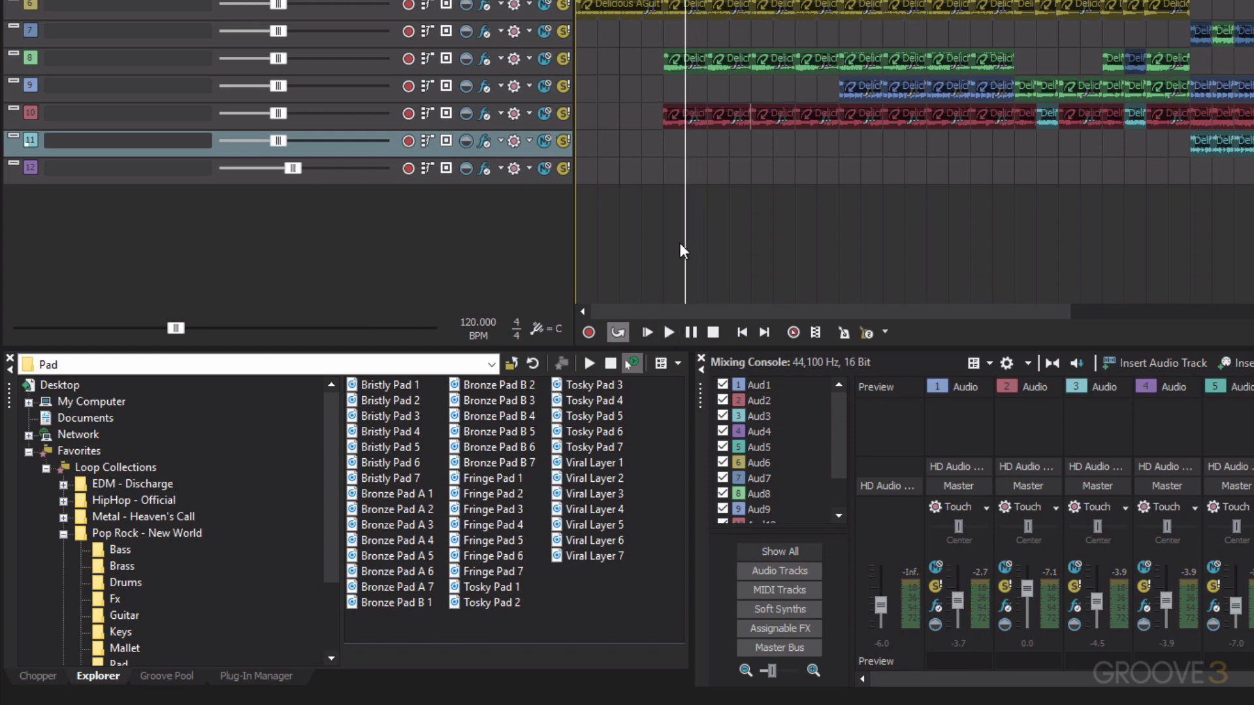